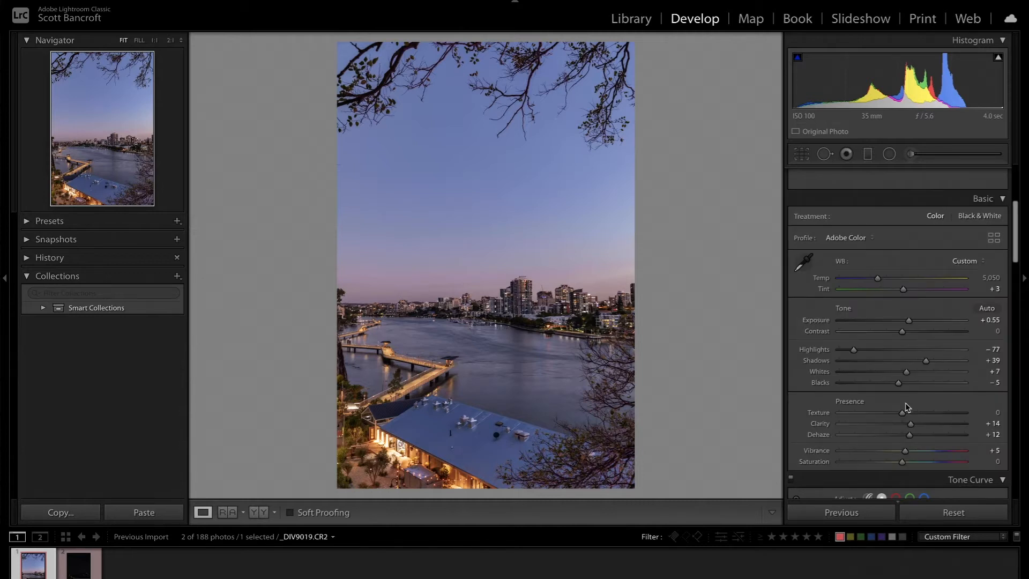
# Review the photo's sharpening and noise reduction settings in the Detail section
pyautogui.scroll(-10, 905, 406)
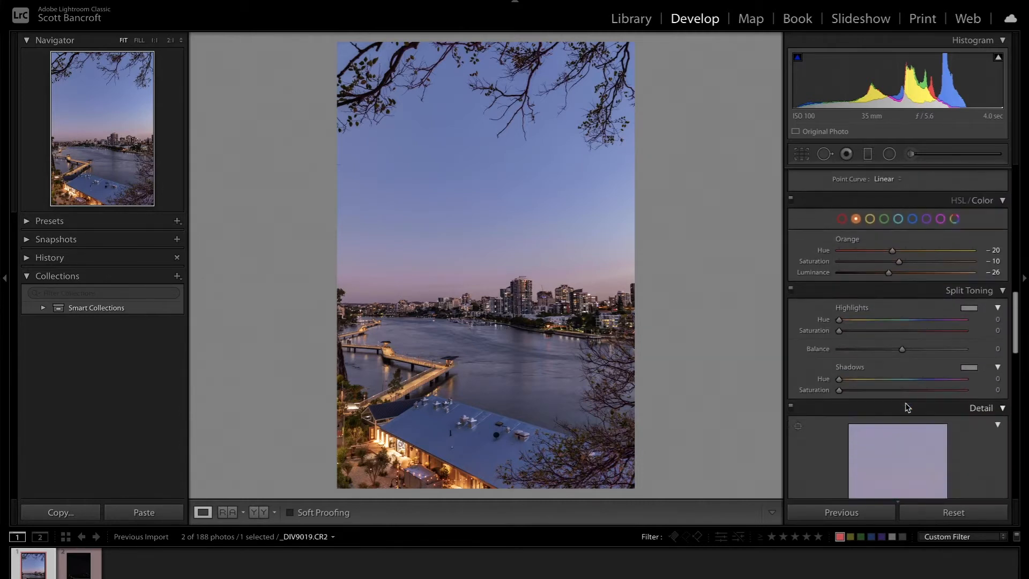
pyautogui.scroll(-8, 904, 406)
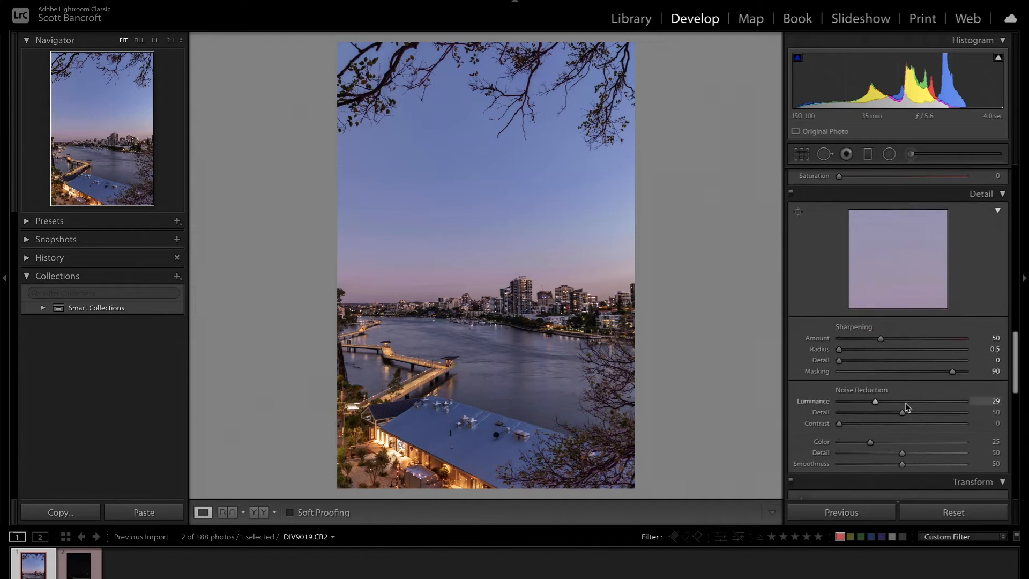
pyautogui.scroll(-1, 905, 403)
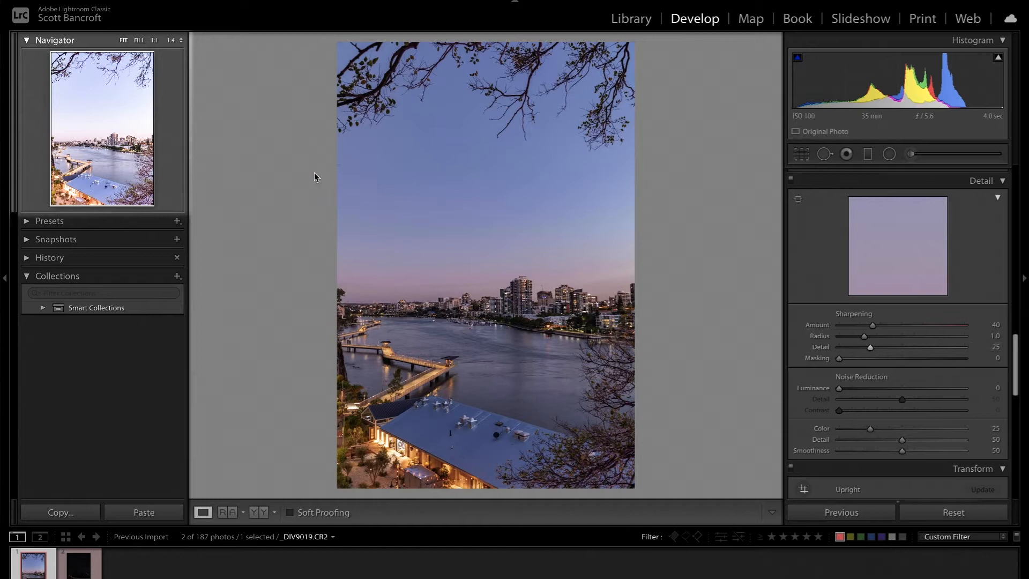
# Examine the skyline, the tallest building's edges and the surrounding sky at high magnification
pyautogui.click(156, 41)
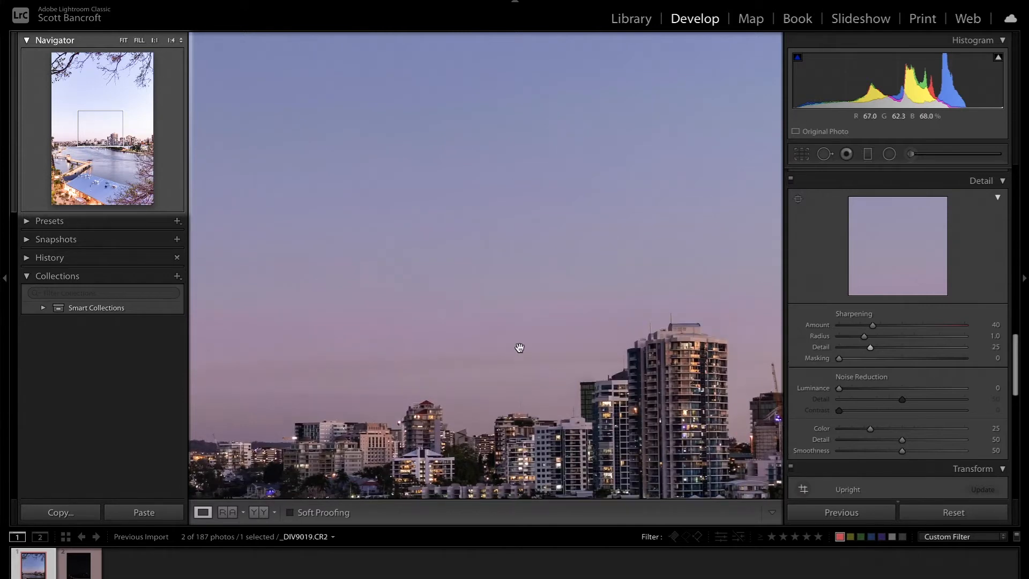
pyautogui.scroll(-3, 519, 348)
pyautogui.hscroll(2, 519, 348)
pyautogui.scroll(-3, 519, 347)
pyautogui.hscroll(2, 519, 347)
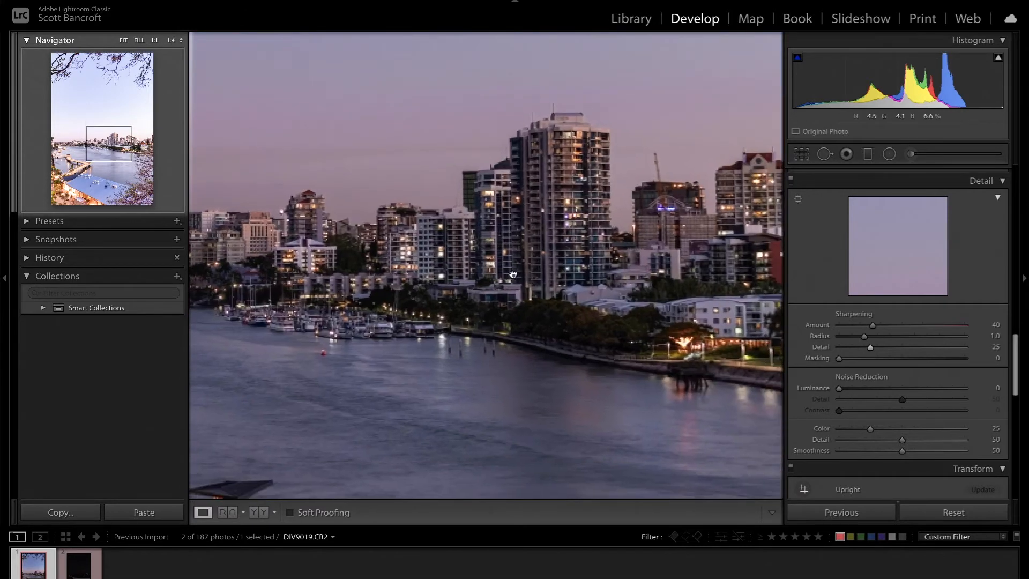
pyautogui.scroll(2, 500, 313)
pyautogui.hscroll(1, 501, 312)
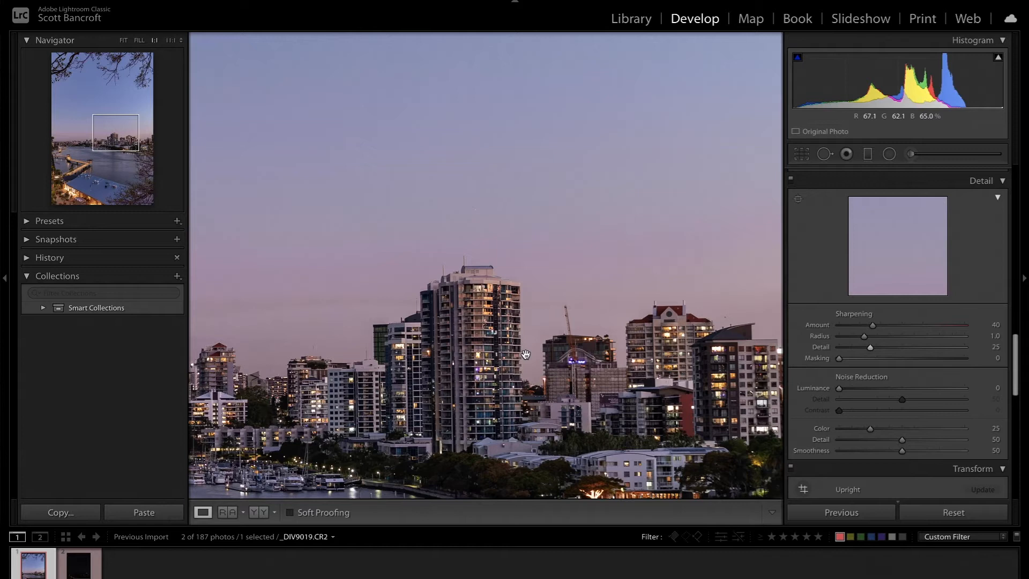
pyautogui.hotkey('ctrl', '=')
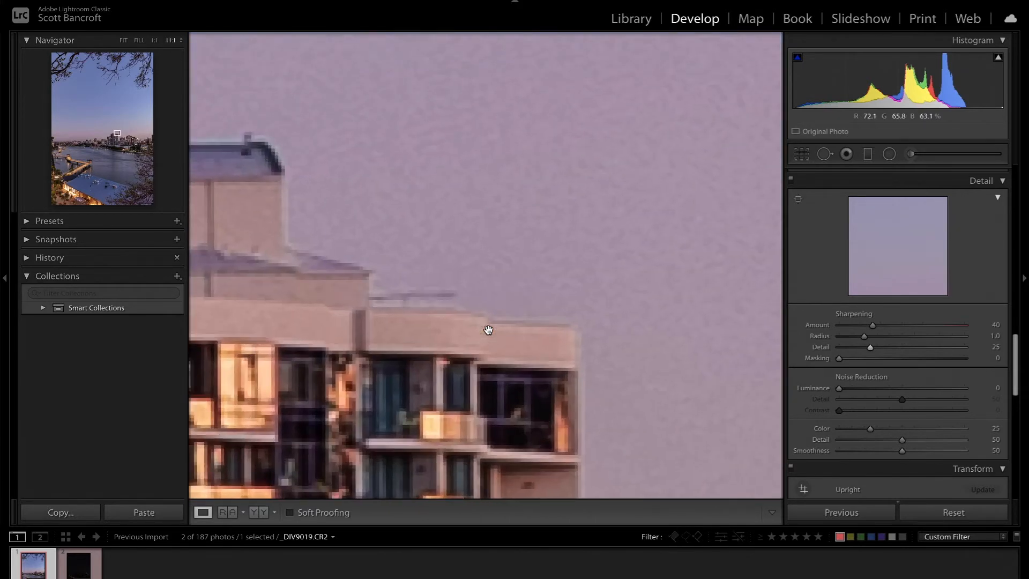
pyautogui.hotkey('ctrl', '-')
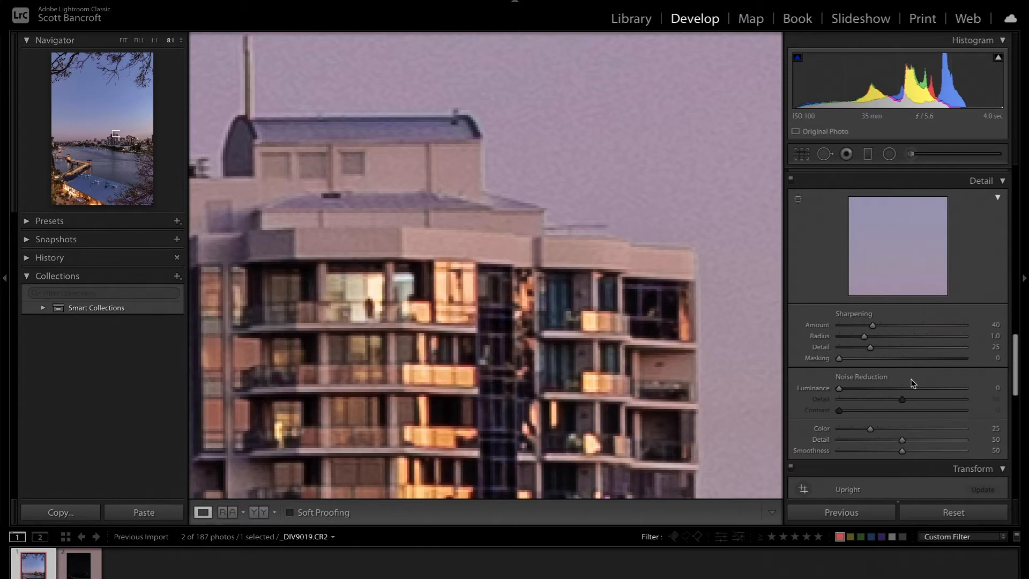
# Try a sharpening Amount of 150 and compare the photo with and without the Detail adjustments at close and 1:1 magnification
pyautogui.moveTo(873, 325); pyautogui.dragTo(989, 324)
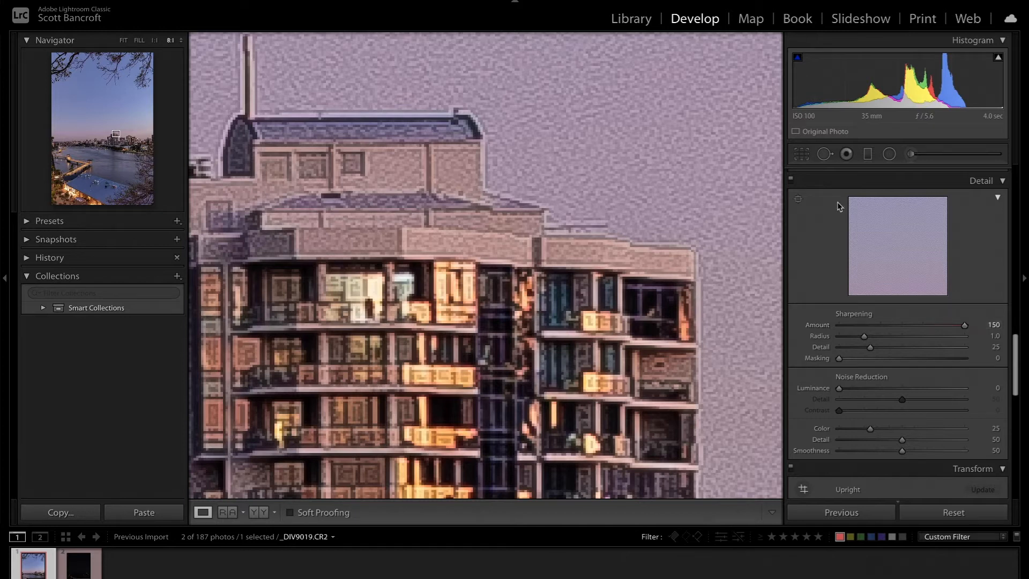
pyautogui.click(790, 180)
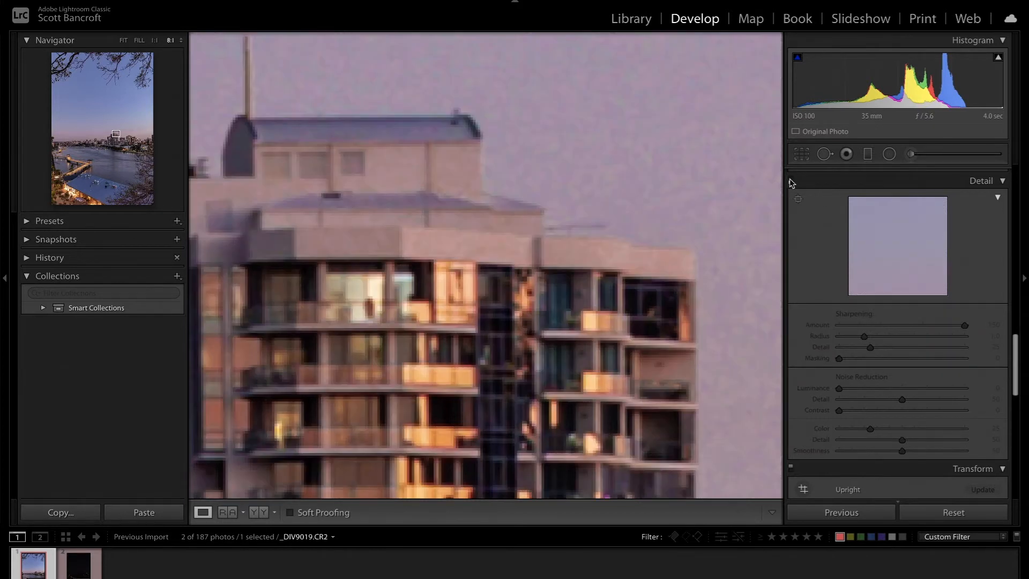
pyautogui.click(790, 180)
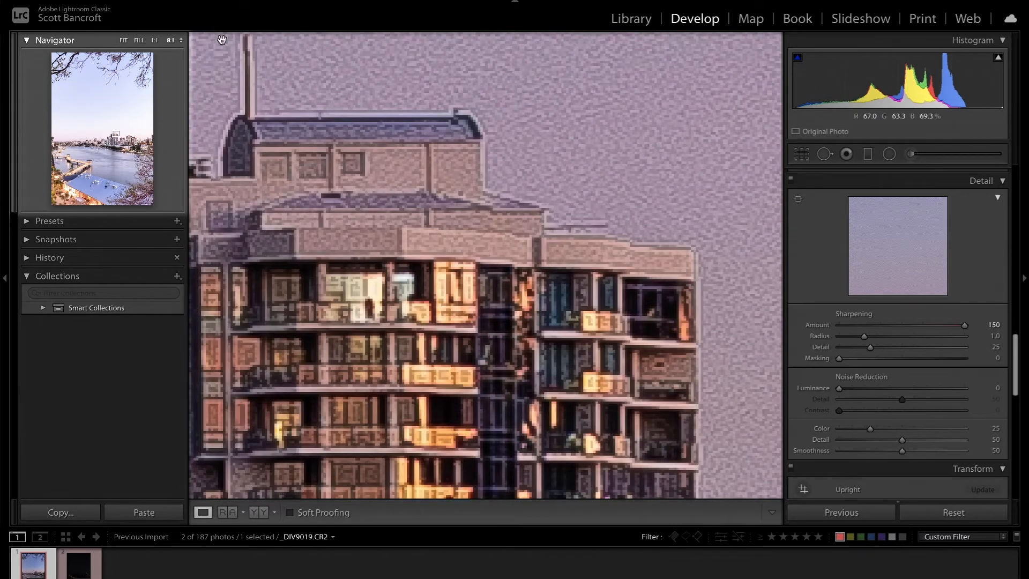
pyautogui.click(155, 41)
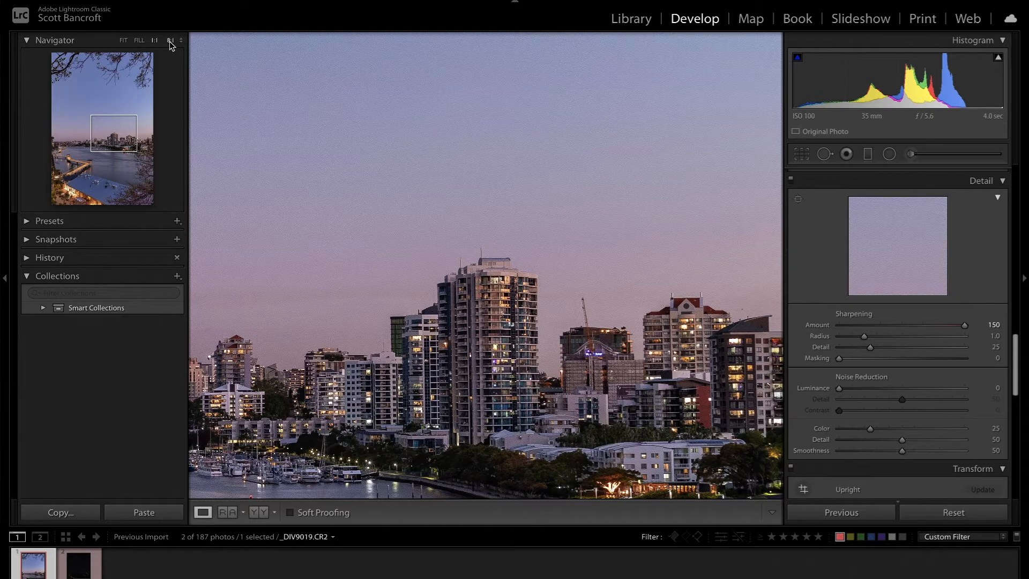
pyautogui.click(171, 41)
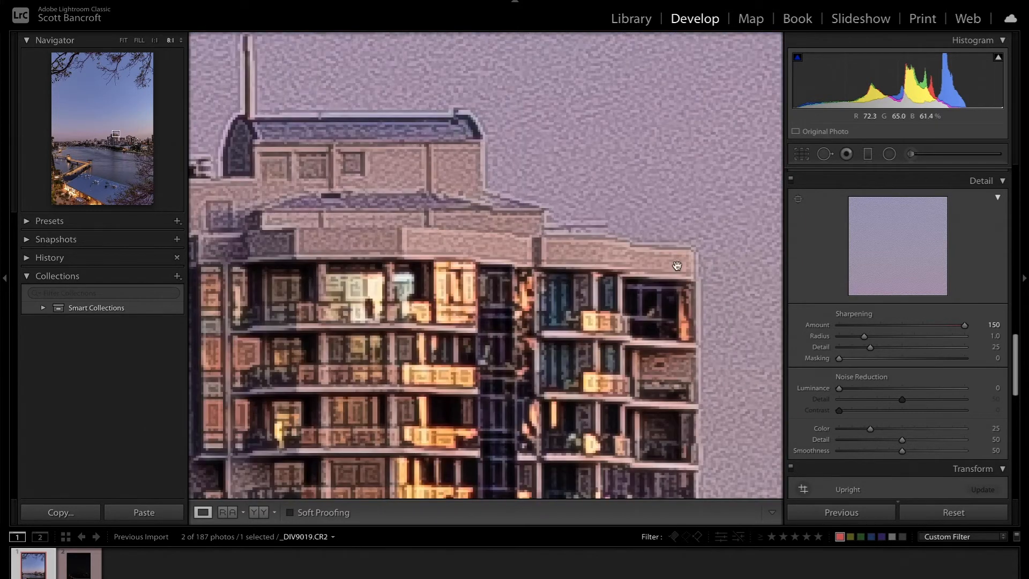
# Try the sharpening Amount at 50 and at 150, and set the Radius to 0.5 after trying 3.0
pyautogui.moveTo(901, 326); pyautogui.dragTo(882, 330)
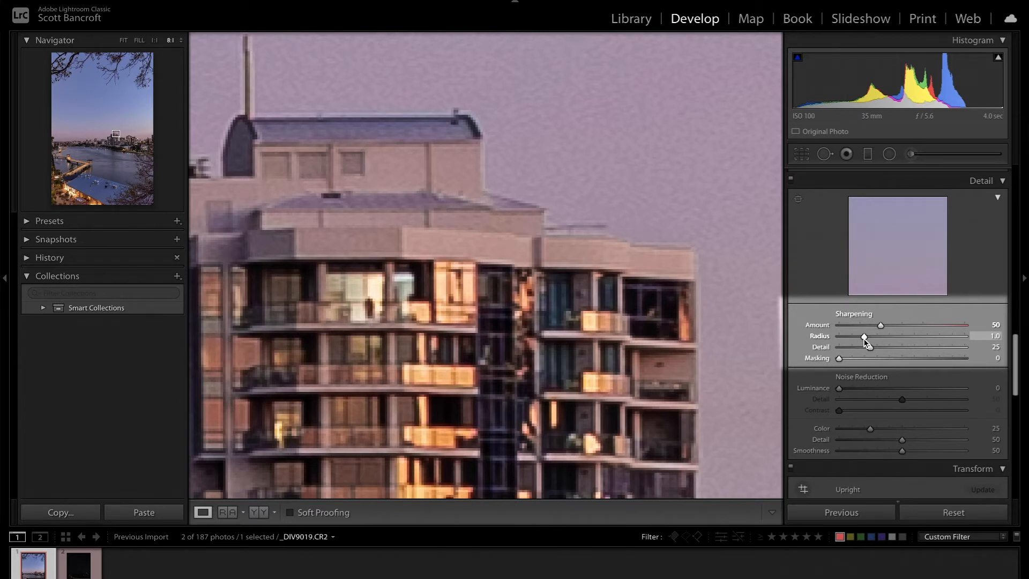
pyautogui.moveTo(879, 324); pyautogui.dragTo(969, 326)
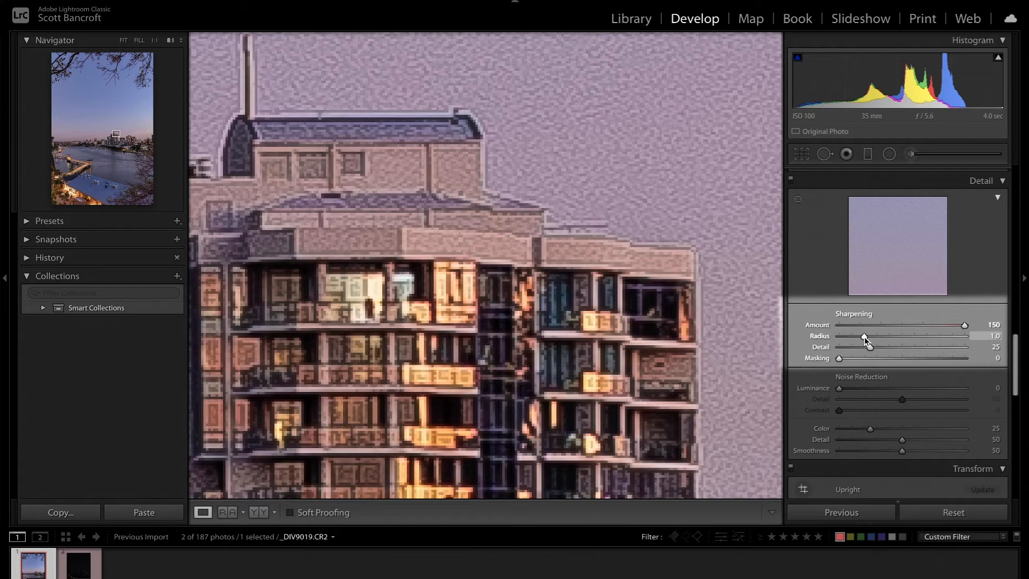
pyautogui.moveTo(885, 335); pyautogui.dragTo(939, 337)
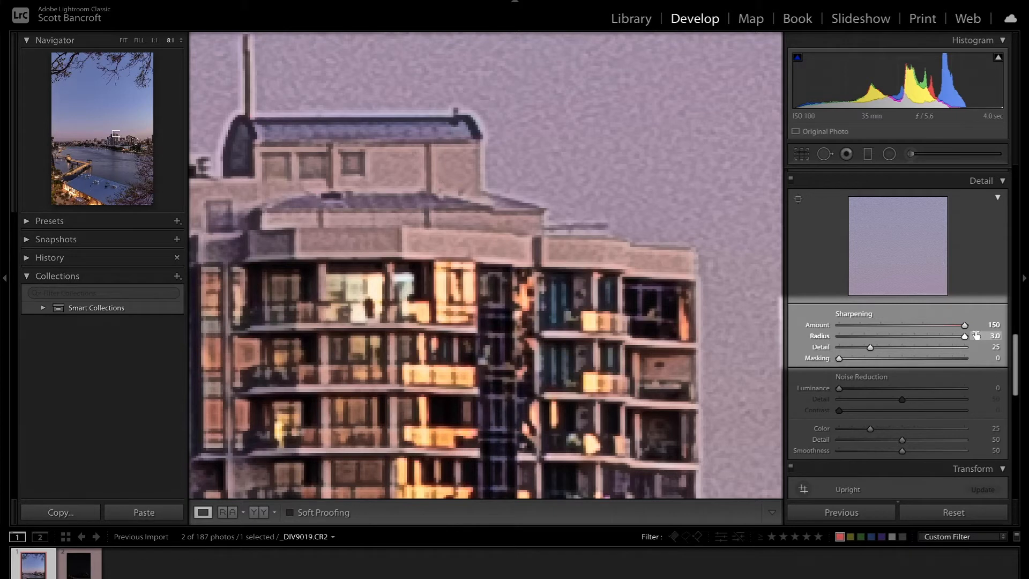
pyautogui.moveTo(964, 336); pyautogui.dragTo(839, 336)
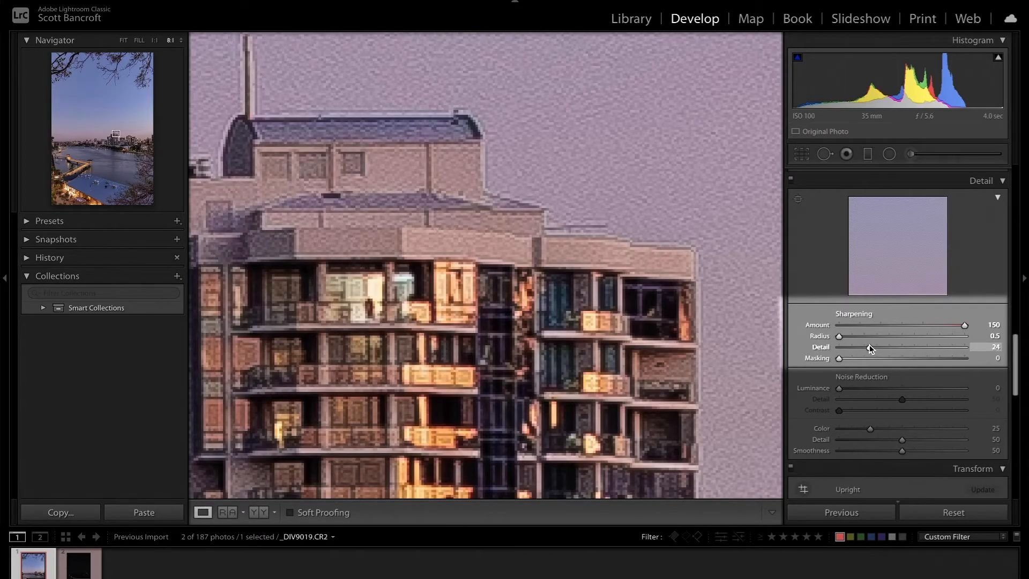
# Try sharpening Detail at 100, and bring the sharpening down to Amount 50 and Detail 0
pyautogui.moveTo(869, 347); pyautogui.dragTo(966, 348)
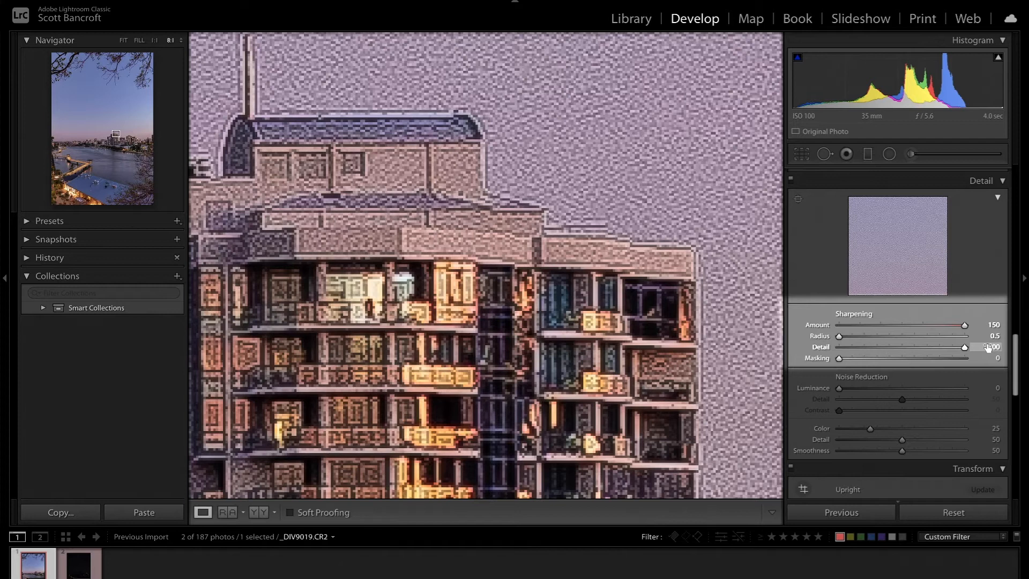
pyautogui.click(286, 165)
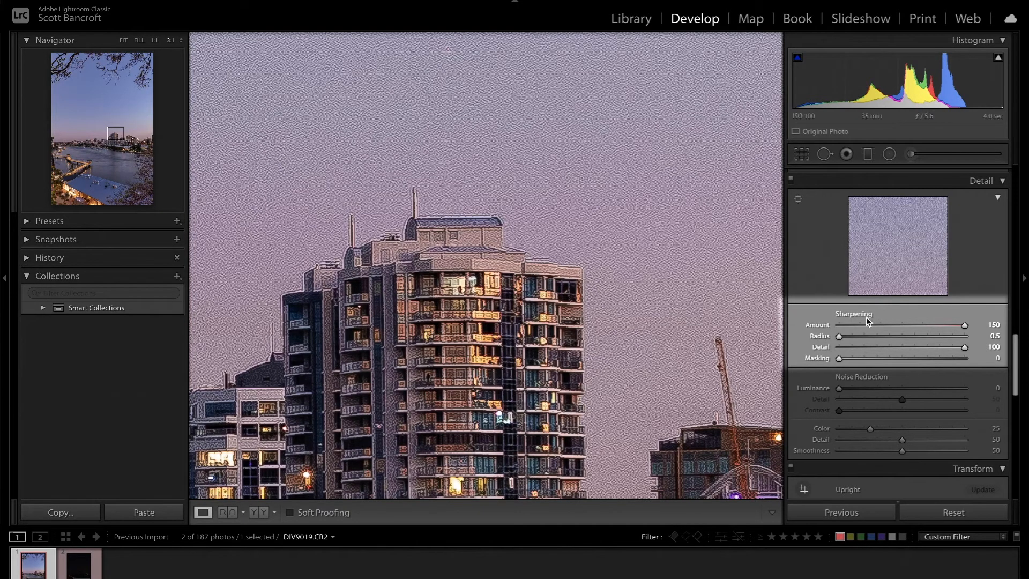
pyautogui.click(885, 325)
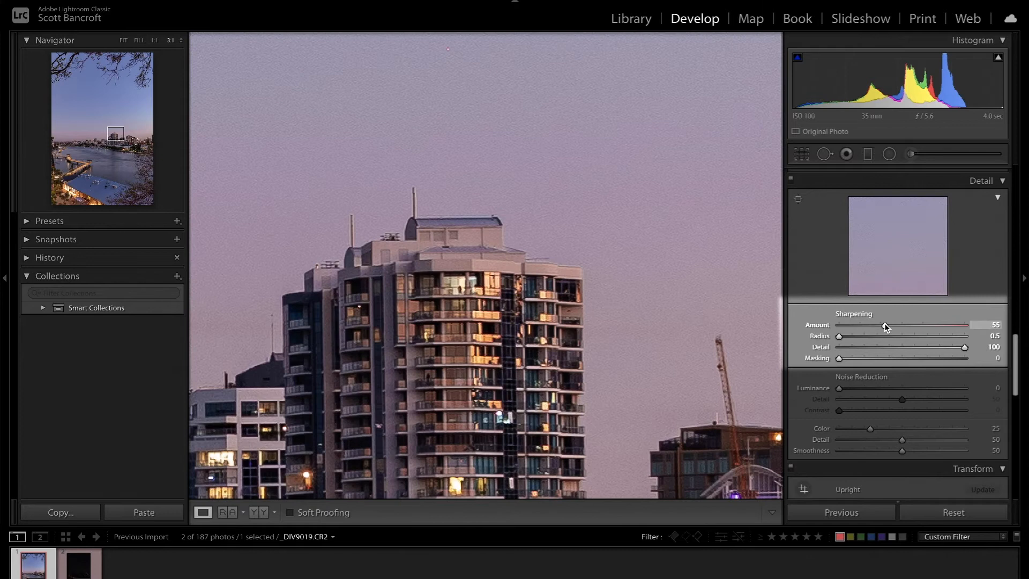
pyautogui.moveTo(885, 325); pyautogui.dragTo(882, 327)
pyautogui.moveTo(964, 347); pyautogui.dragTo(883, 348)
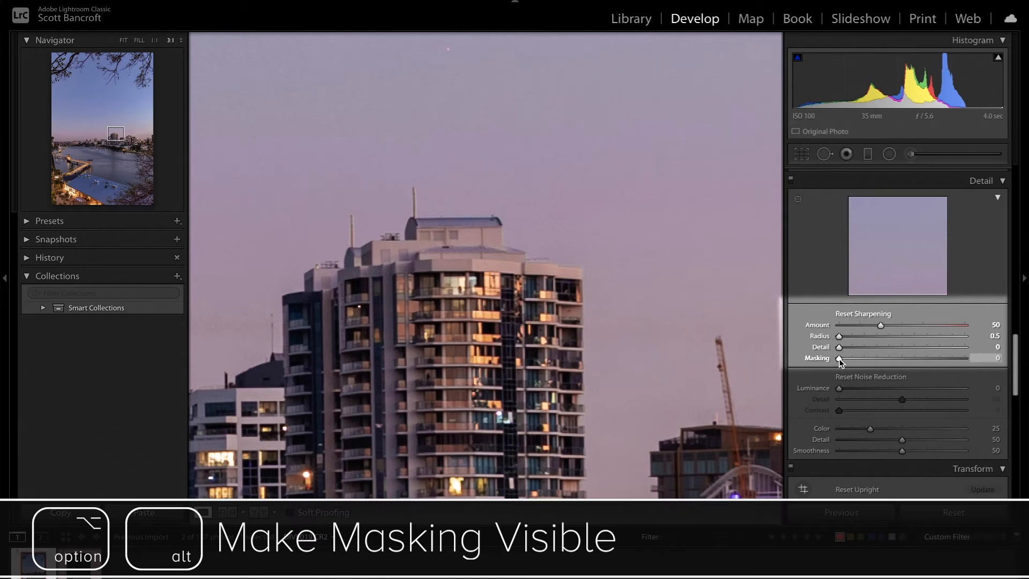
# Set the sharpening Masking to 92 while displaying the black-and-white mask preview
pyautogui.moveTo(842, 362); pyautogui.dragTo(956, 358)
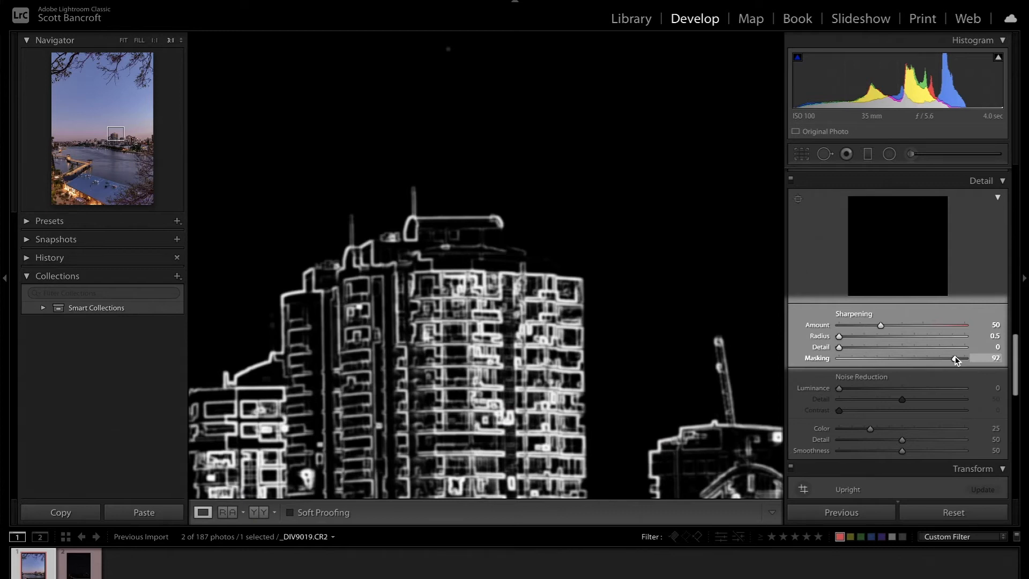
pyautogui.moveTo(955, 359); pyautogui.dragTo(956, 359)
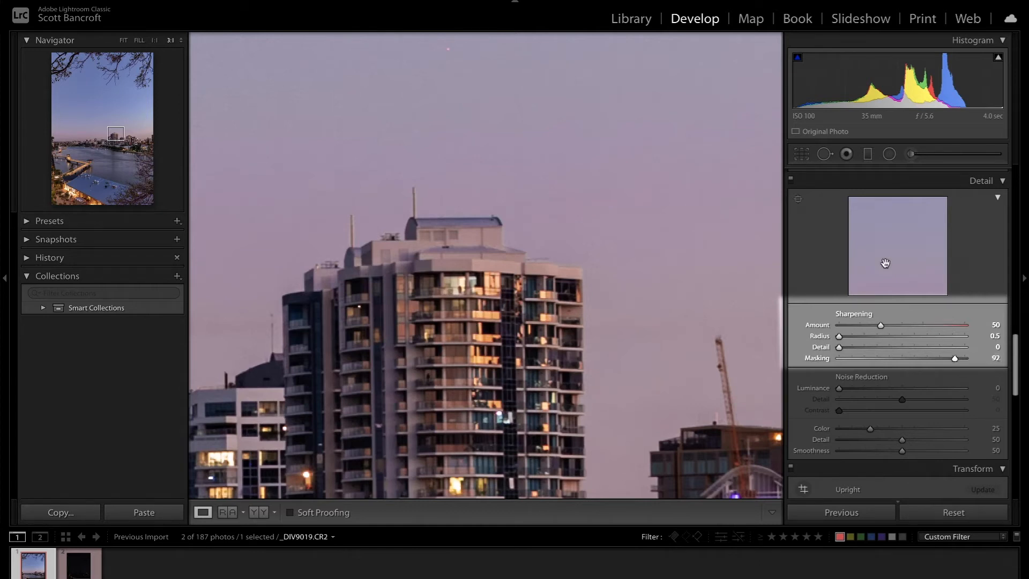
# Compare the tall building close up with the Detail adjustments switched off and on, leaving them enabled
pyautogui.hotkey('ctrl', '=')
pyautogui.hotkey('ctrl', '=')
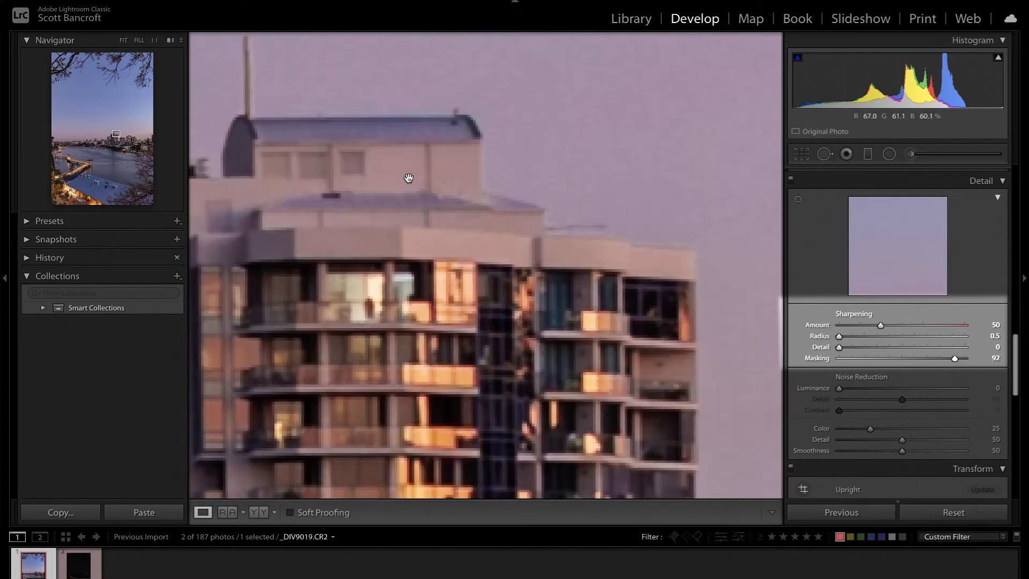
pyautogui.click(790, 180)
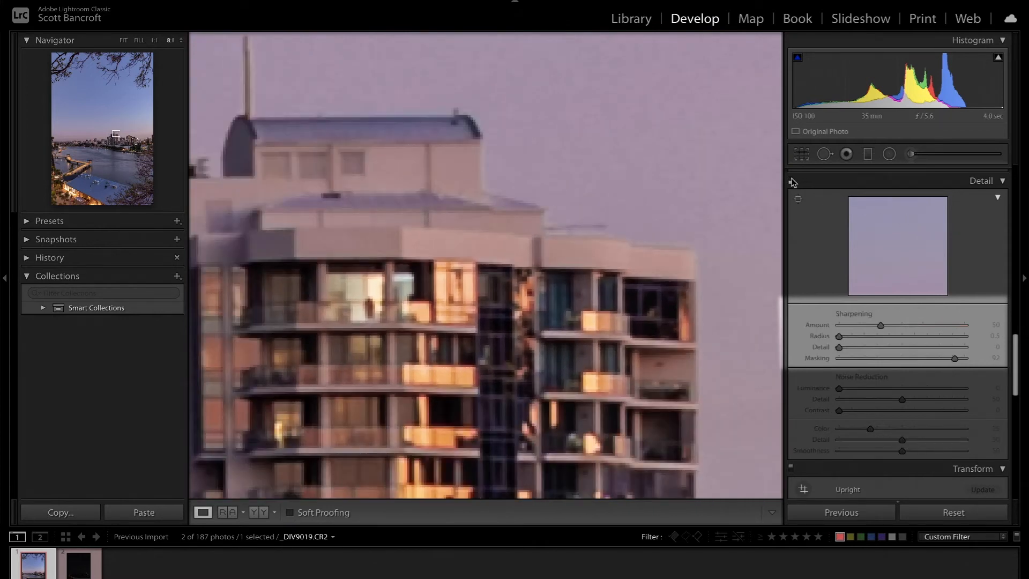
pyautogui.click(791, 181)
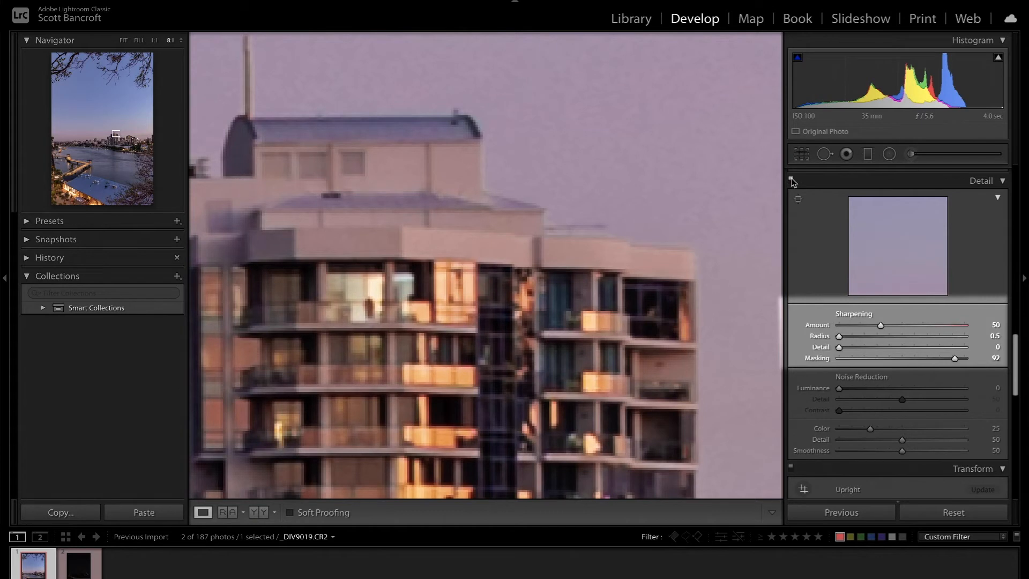
pyautogui.click(792, 181)
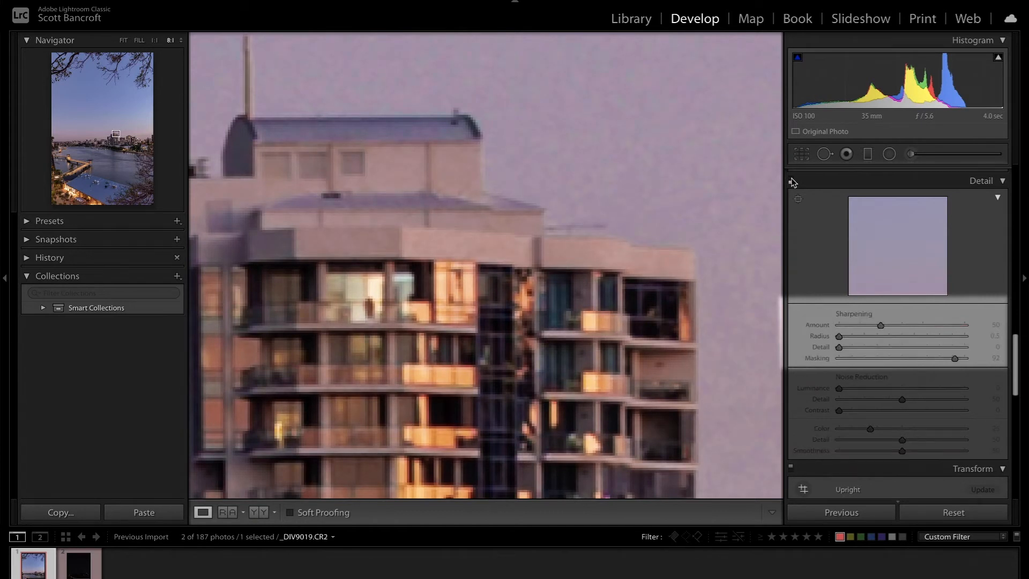
pyautogui.click(791, 181)
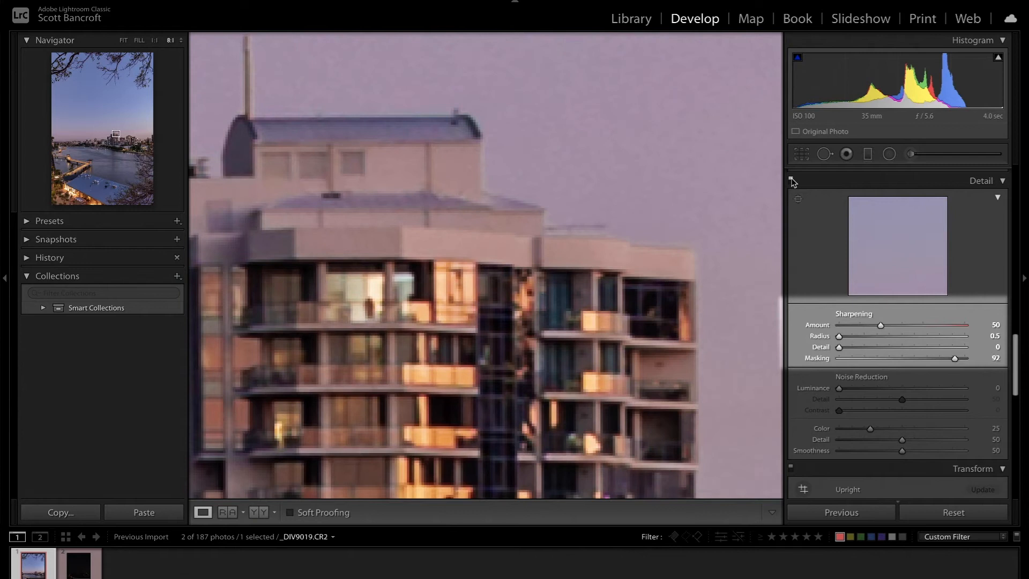
# Set the sharpening Masking to 90 while checking the mask preview across the wider photo
pyautogui.click(155, 40)
pyautogui.click(628, 314)
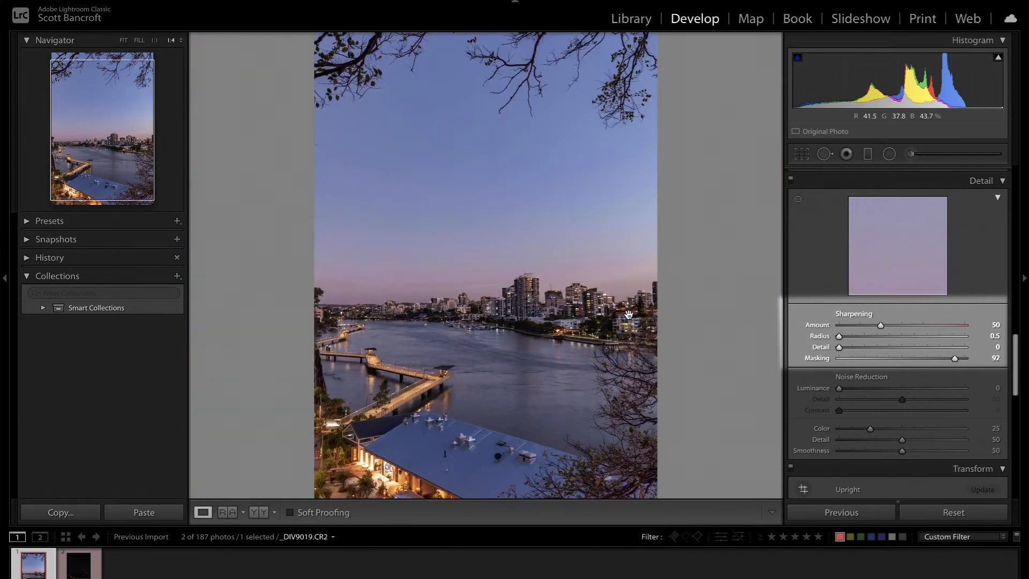
pyautogui.keyDown('alt'); pyautogui.click(956, 358); pyautogui.keyUp('alt')
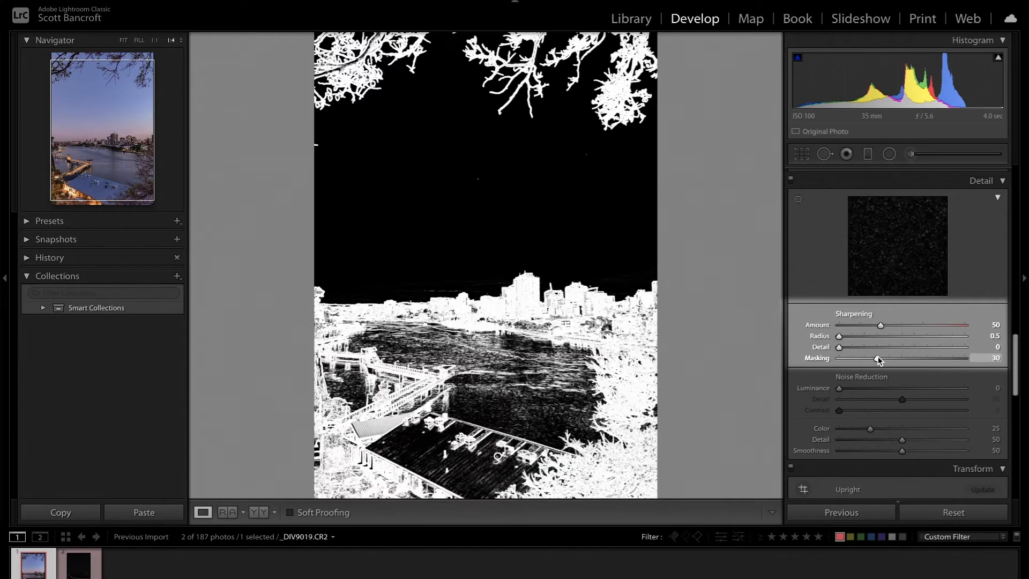
pyautogui.moveTo(877, 359); pyautogui.dragTo(951, 355)
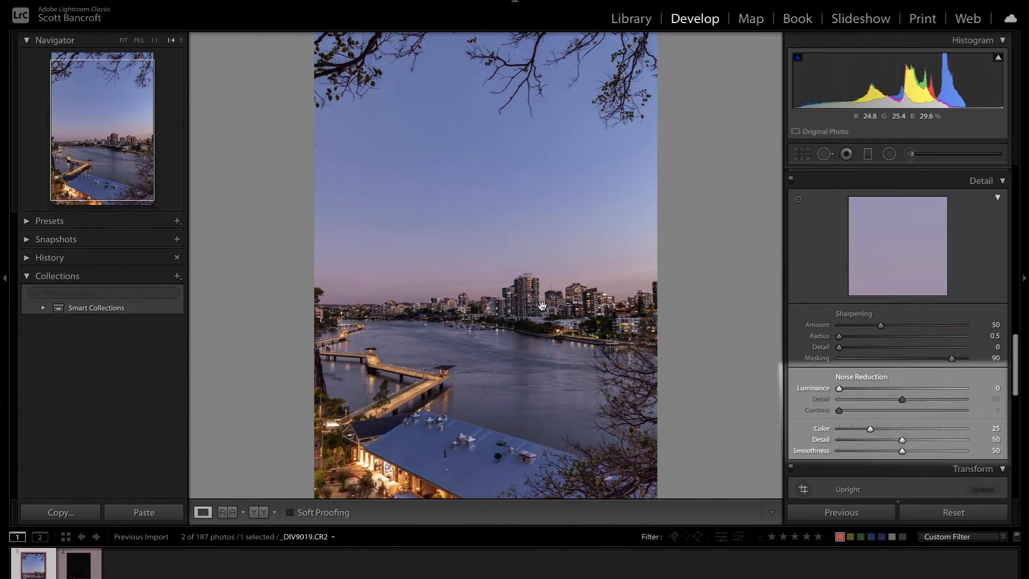
# Set the noise reduction Luminance to 29, judging the smoothing on the sky beside the tall building
pyautogui.click(546, 282)
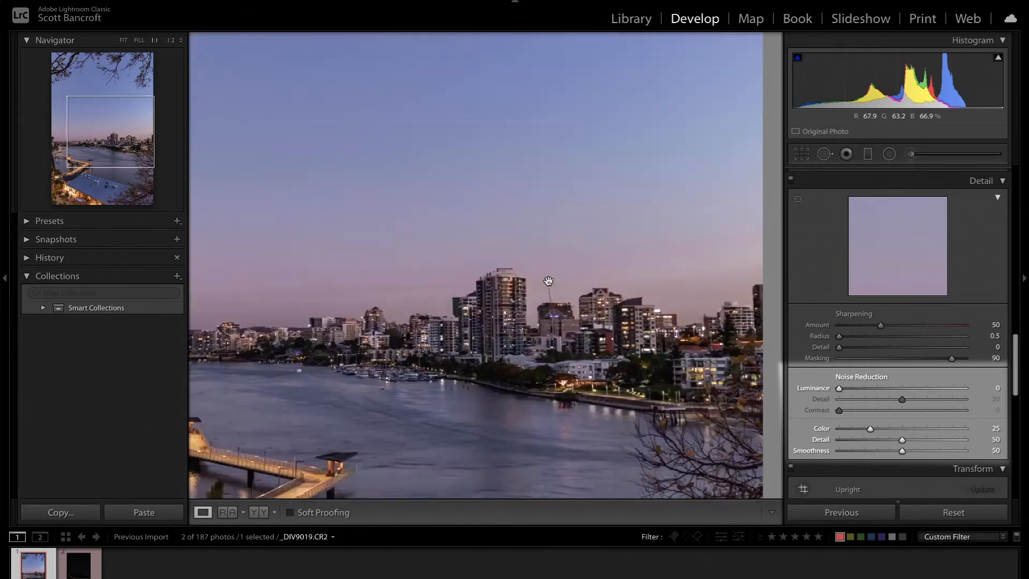
pyautogui.hotkey('ctrl', '=')
pyautogui.hotkey('ctrl', '=')
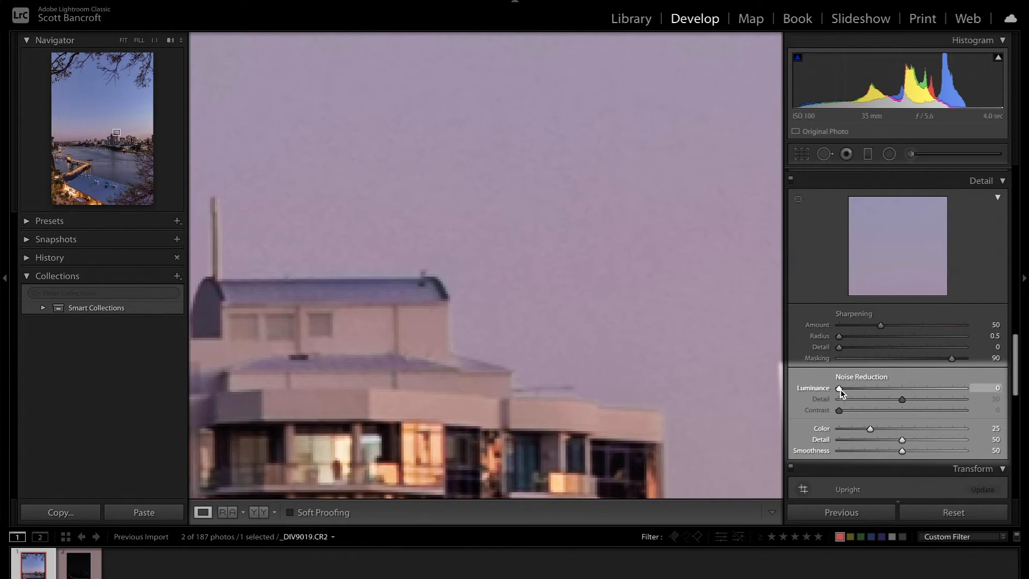
pyautogui.moveTo(840, 388); pyautogui.dragTo(883, 388)
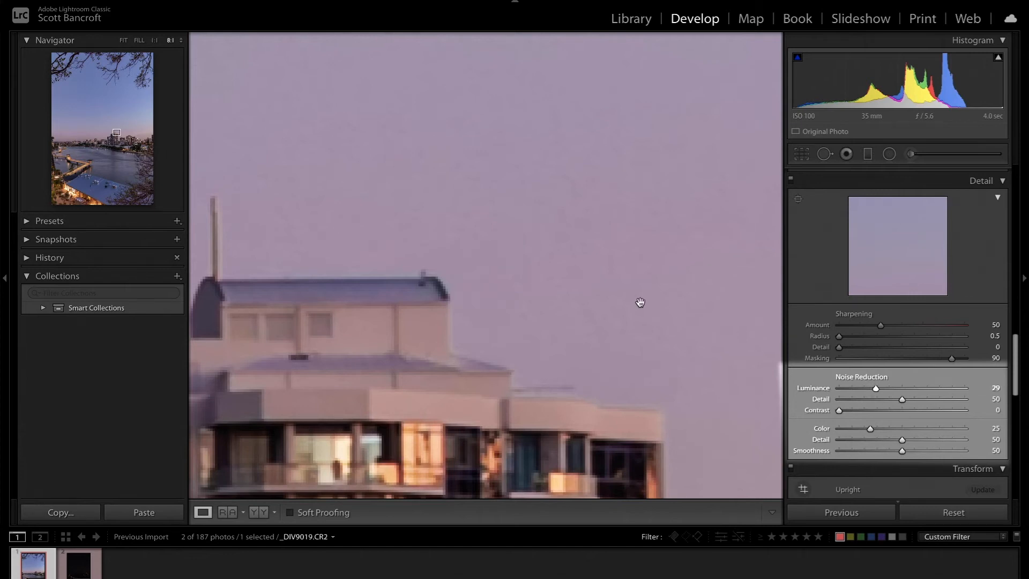
pyautogui.hotkey('ctrl', '-')
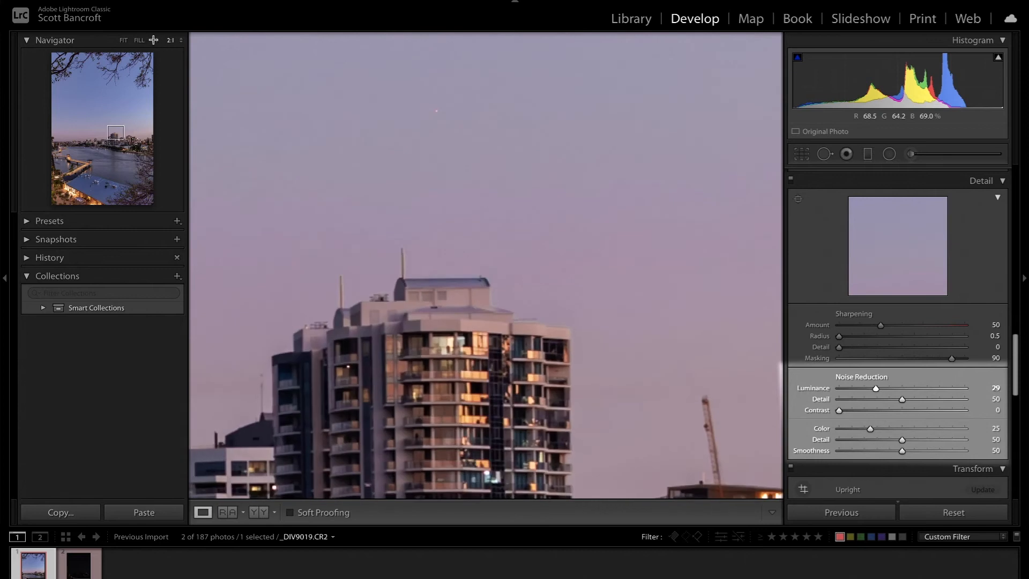
# View the dusk cityscape photo at 1:1 and open it for editing in Adobe Photoshop 2020
pyautogui.click(154, 41)
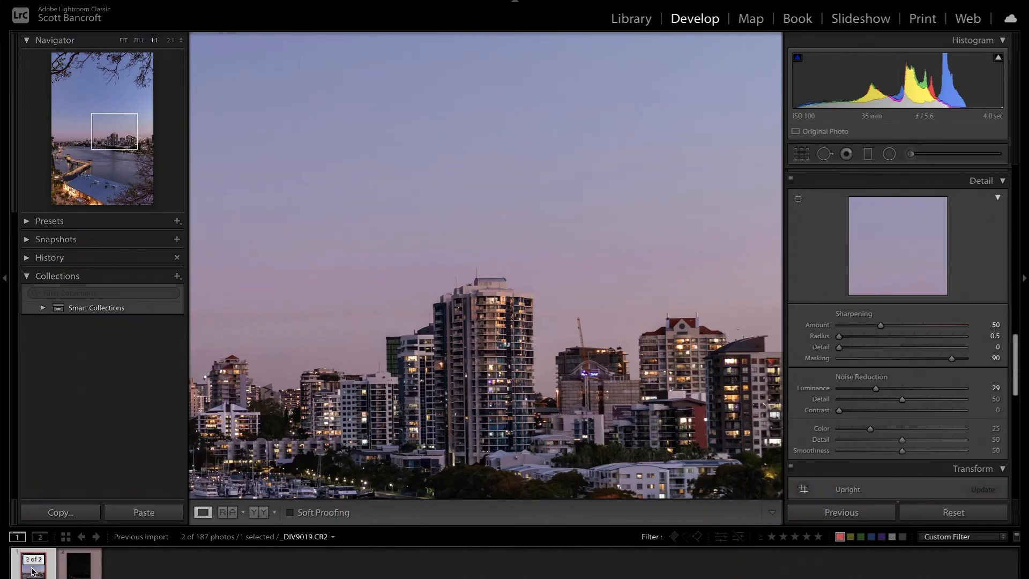
pyautogui.rightClick(32, 571)
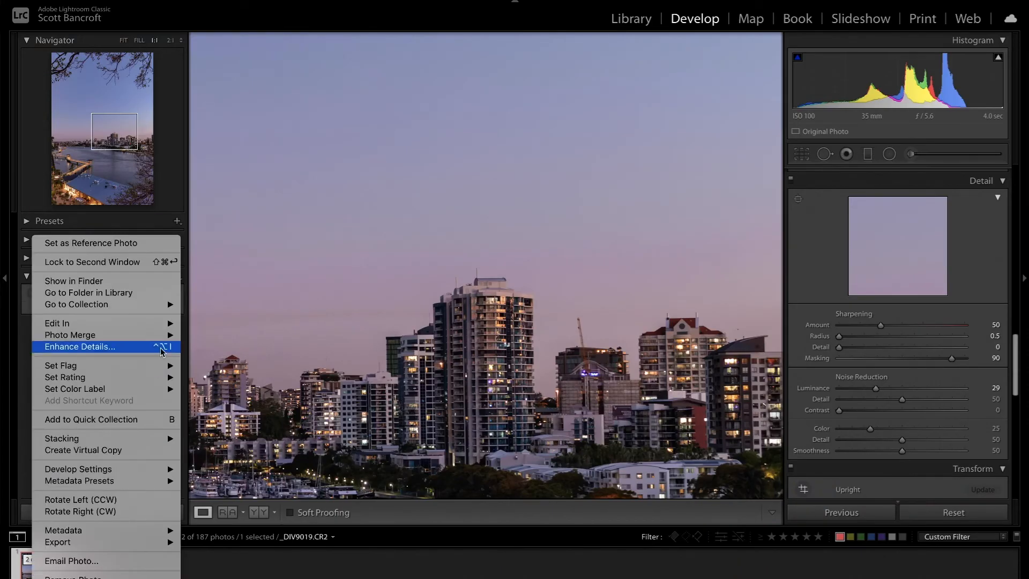
pyautogui.moveTo(156, 323)
pyautogui.click(224, 323)
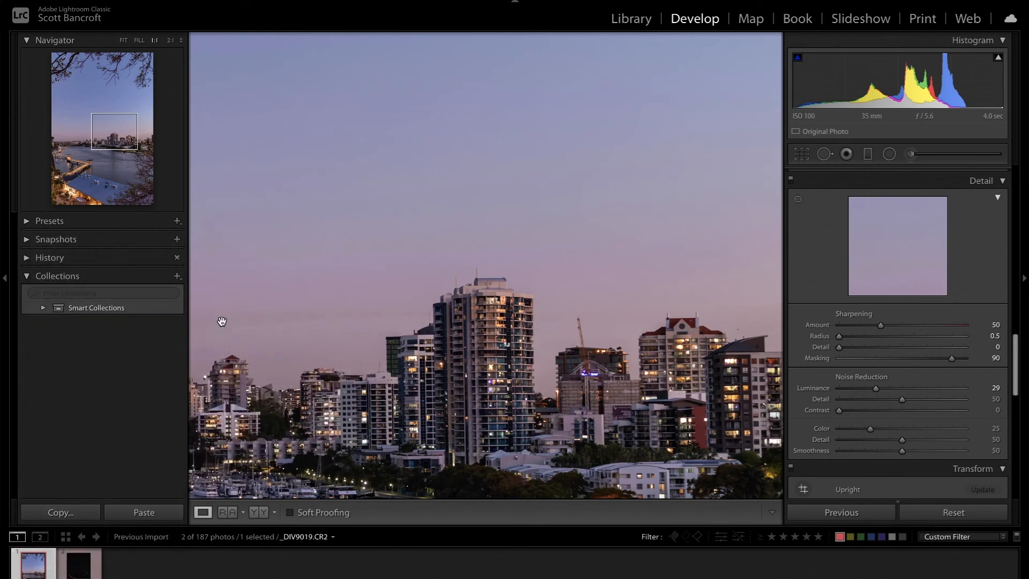
# Open the dark night exposure _DIV9036.CR2 for editing in Adobe Photoshop 2020
pyautogui.click(81, 569)
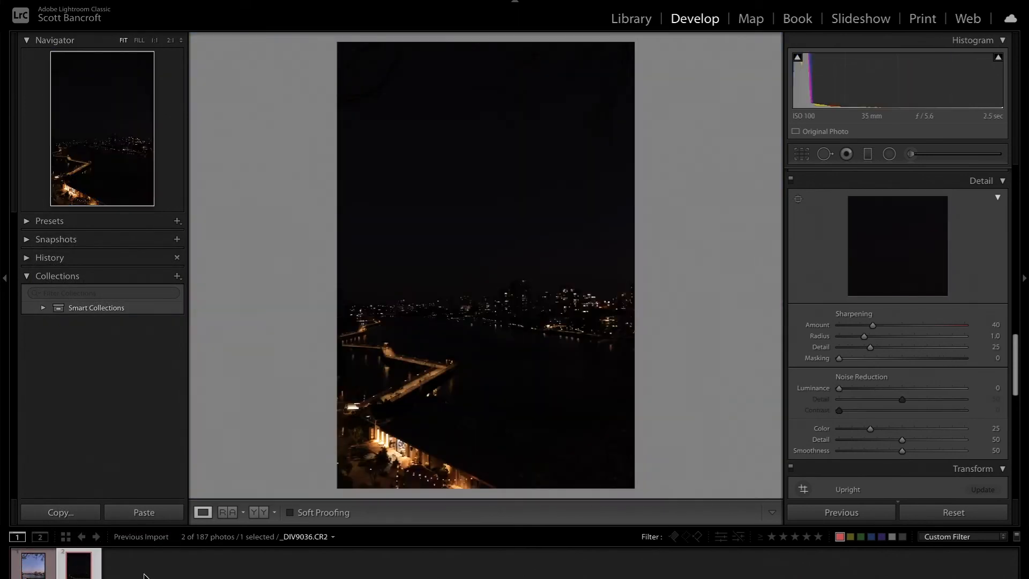
pyautogui.rightClick(77, 568)
pyautogui.moveTo(180, 323)
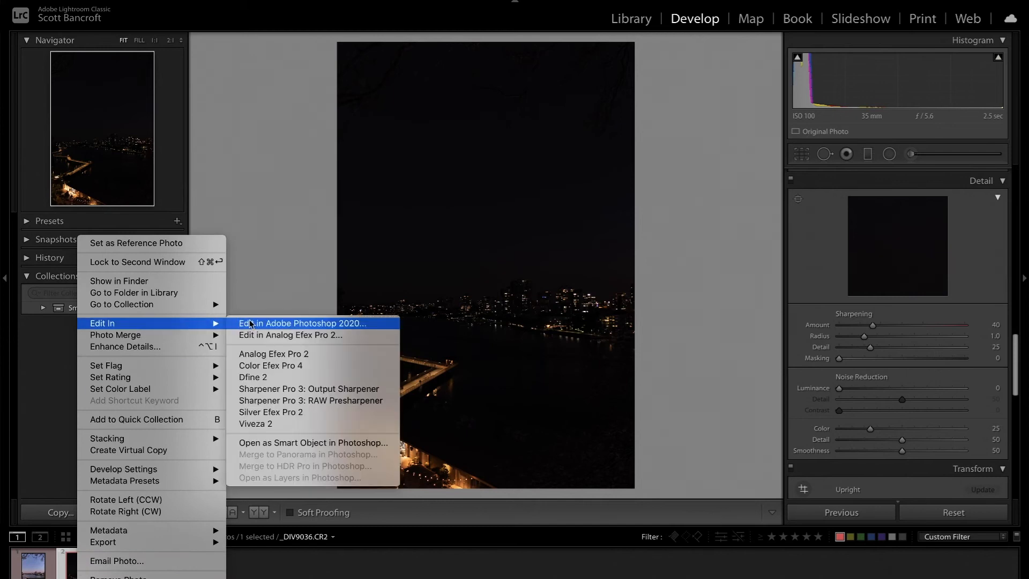
pyautogui.click(254, 324)
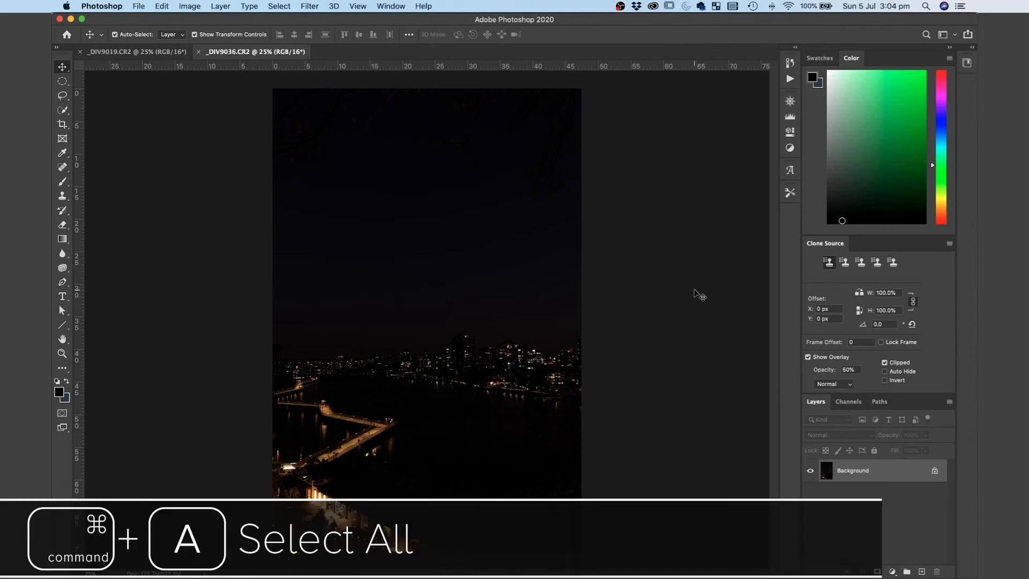
# Copy the entire night exposure and close its document without saving
pyautogui.press('super+a')
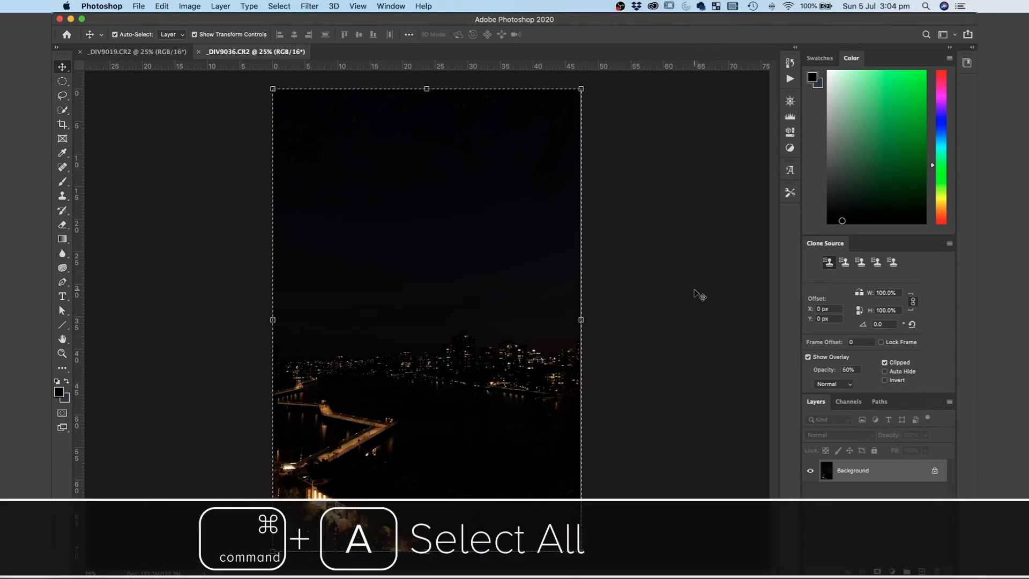
pyautogui.press('super+c')
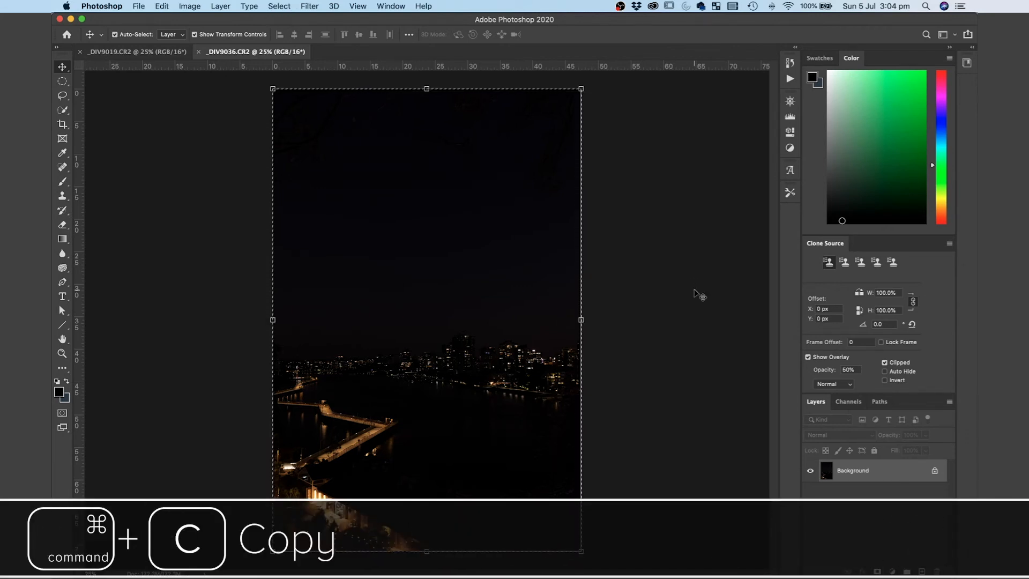
pyautogui.press('super+w')
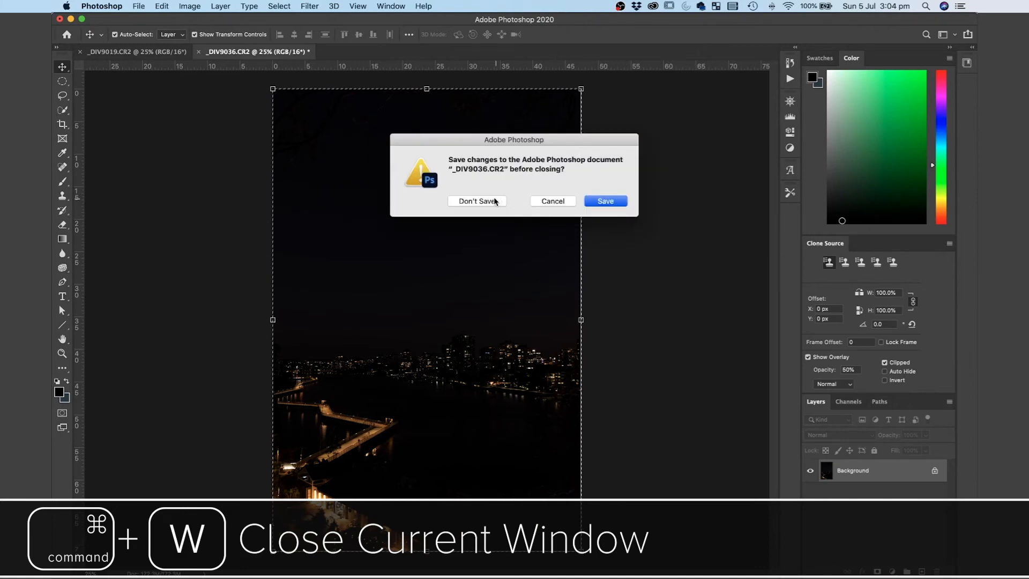
pyautogui.click(477, 201)
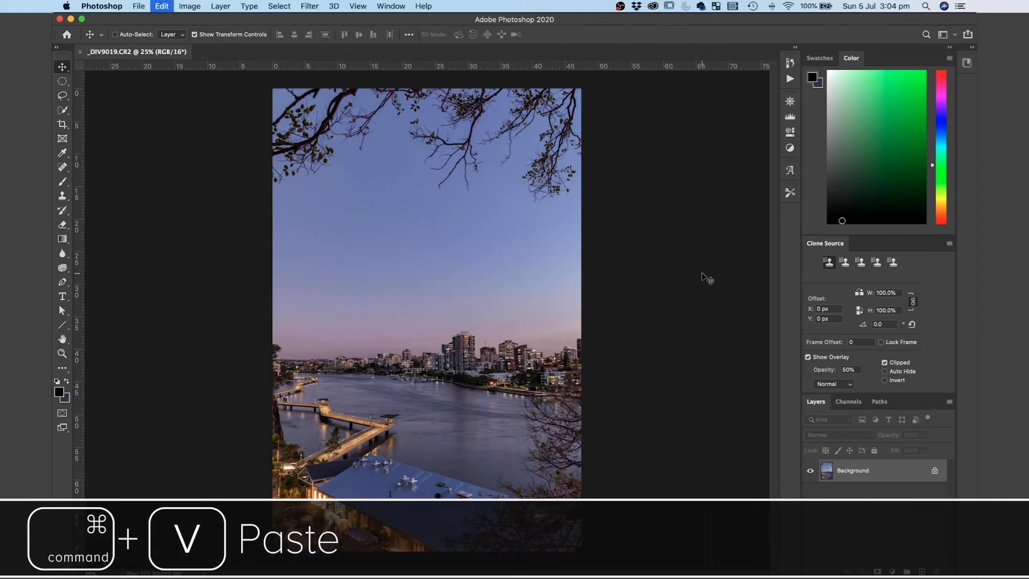
# Paste the night exposure as a layer above the dusk photo and toggle its visibility to compare the two
pyautogui.press('super+v')
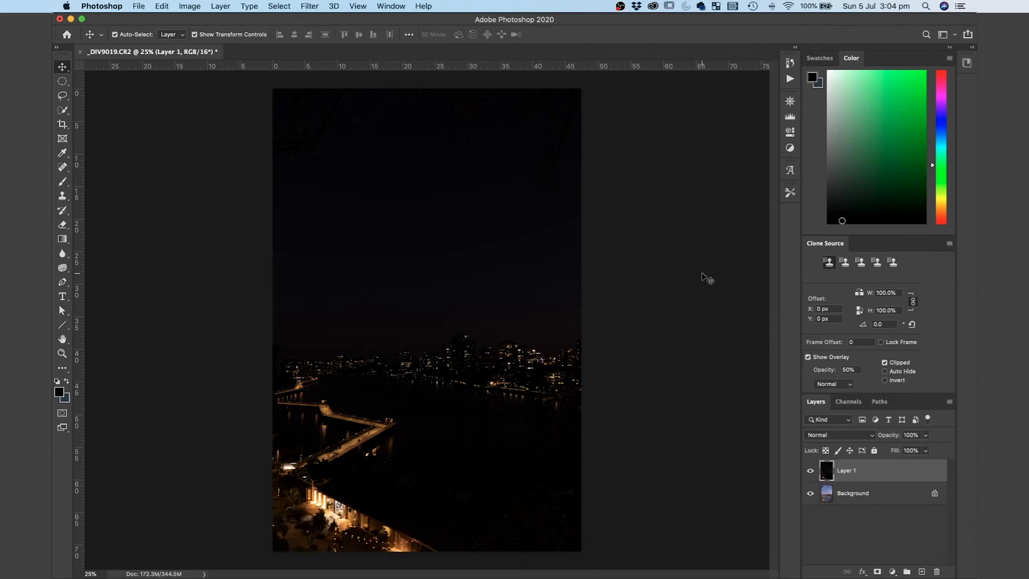
pyautogui.click(706, 277)
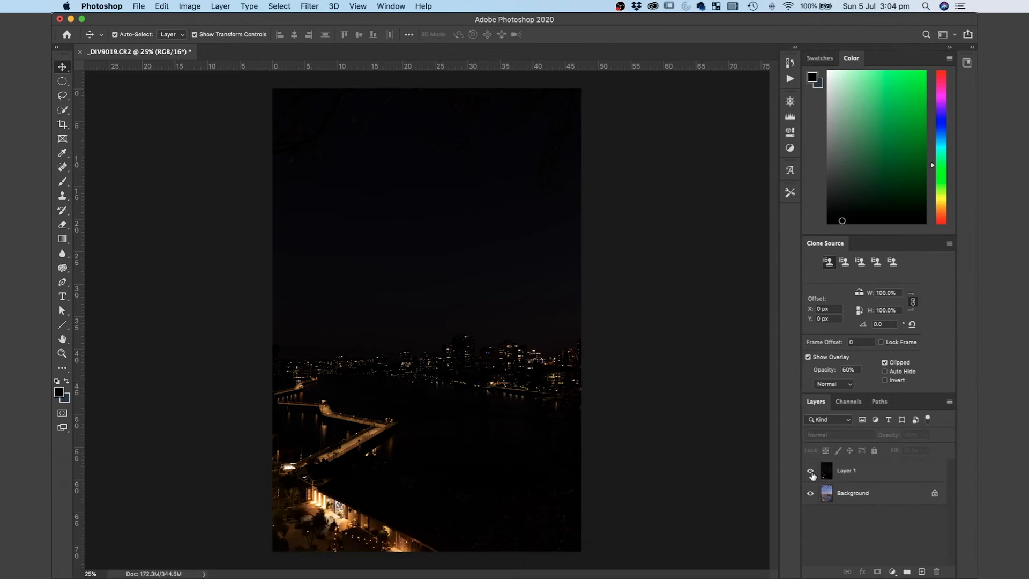
pyautogui.click(810, 471)
pyautogui.click(810, 471)
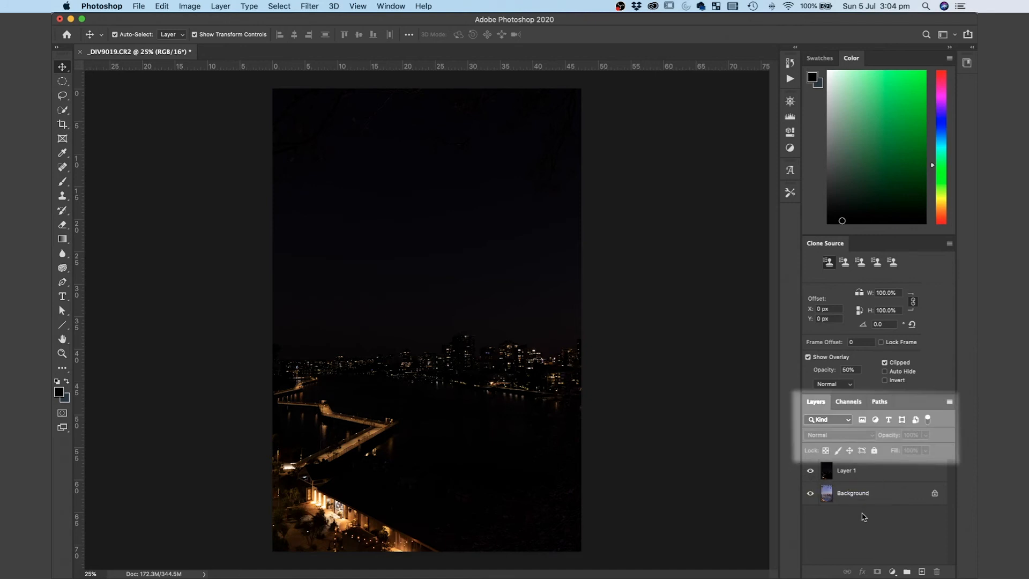
# Set the blending mode of the pasted night layer to Lighten
pyautogui.click(863, 481)
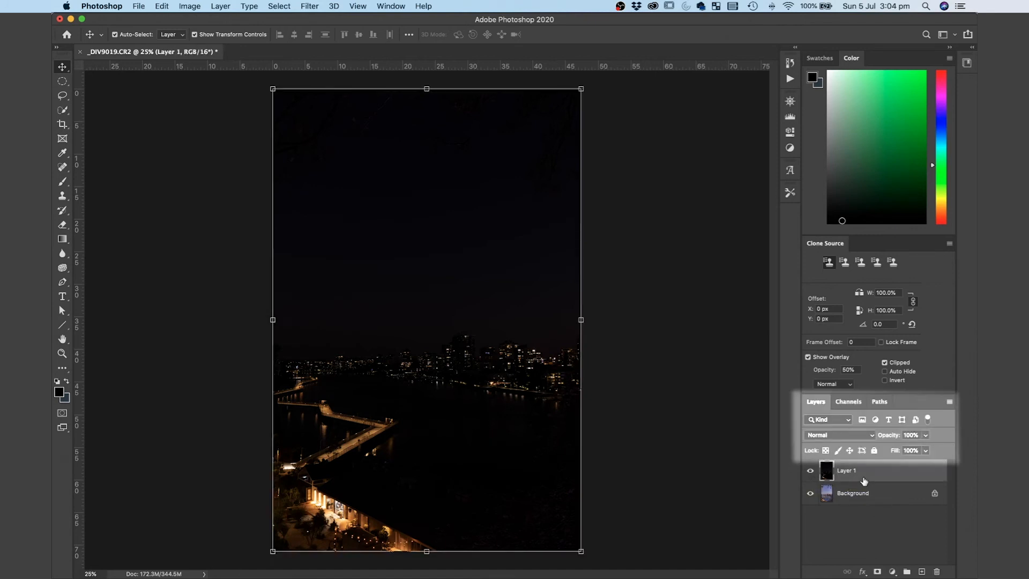
pyautogui.click(873, 439)
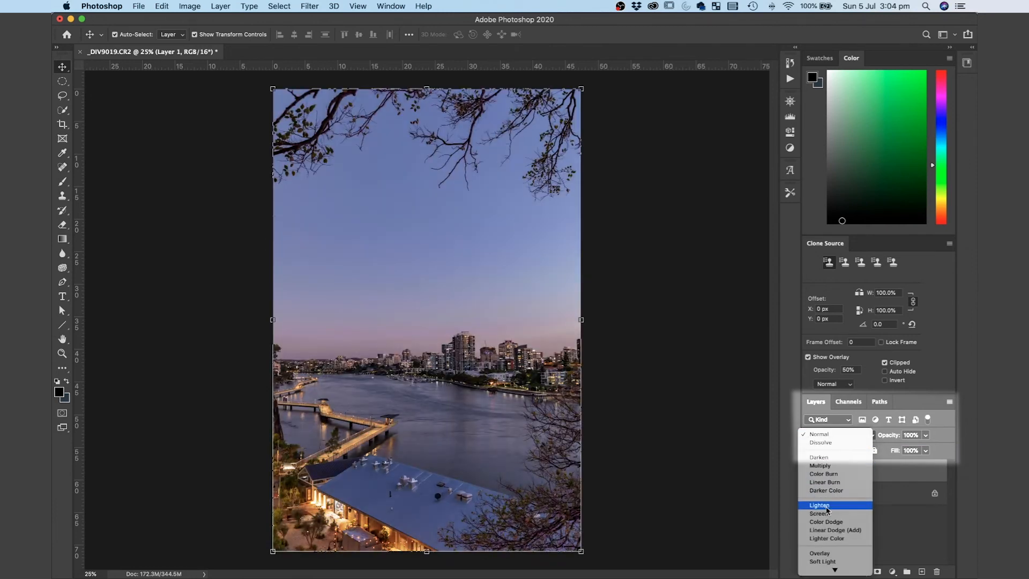
pyautogui.click(826, 506)
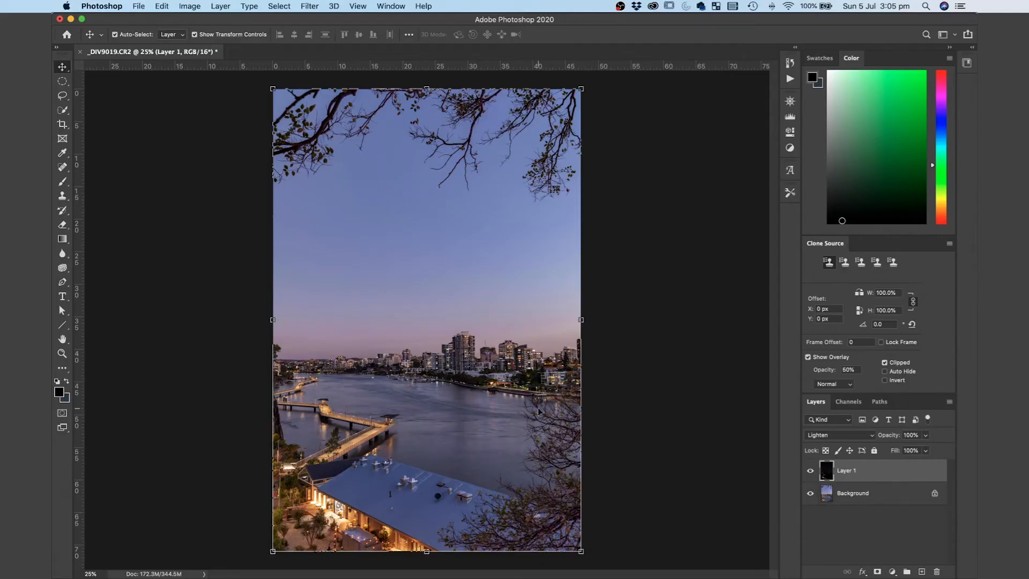
# Compare the city skyline close up with the night layer hidden and shown, leaving the layer visible
pyautogui.scroll(5, 484, 373)
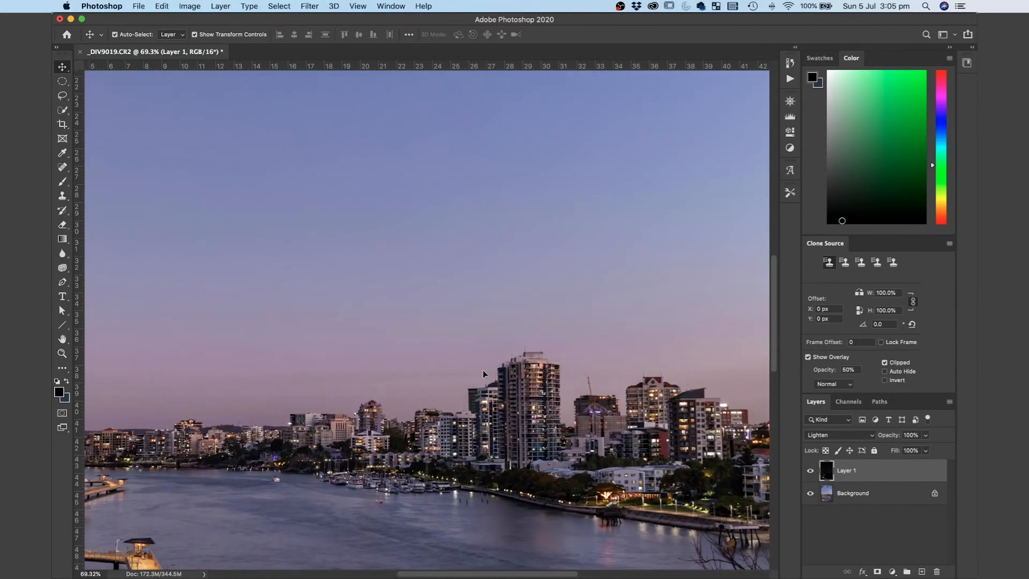
pyautogui.scroll(-2, 528, 423)
pyautogui.scroll(1, 528, 423)
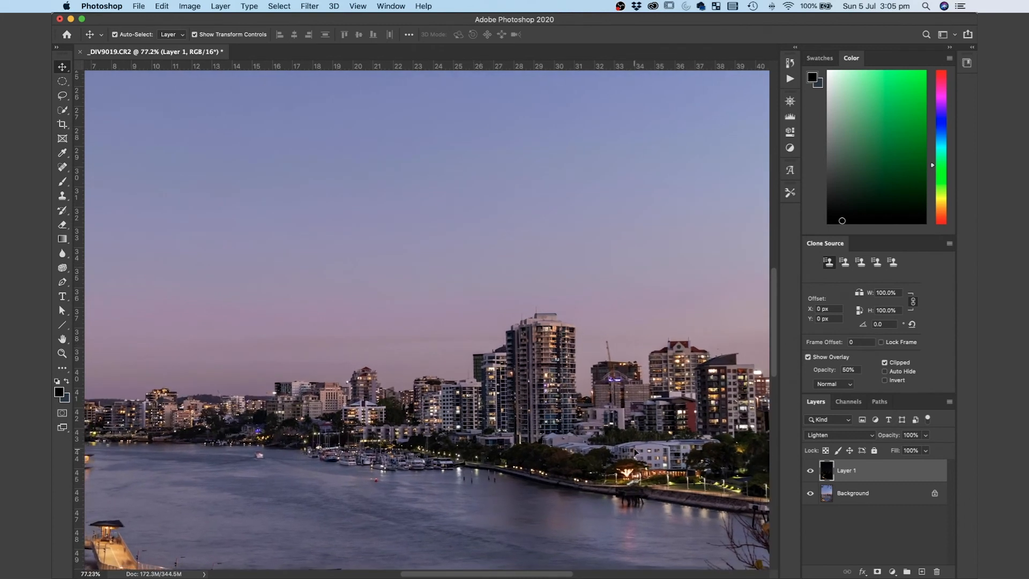
pyautogui.click(810, 470)
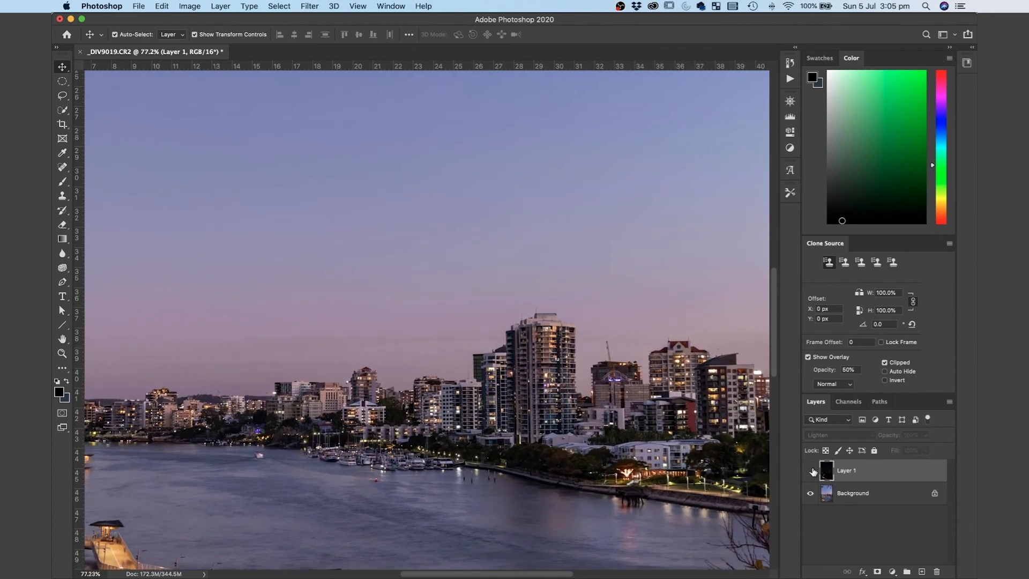
pyautogui.click(812, 471)
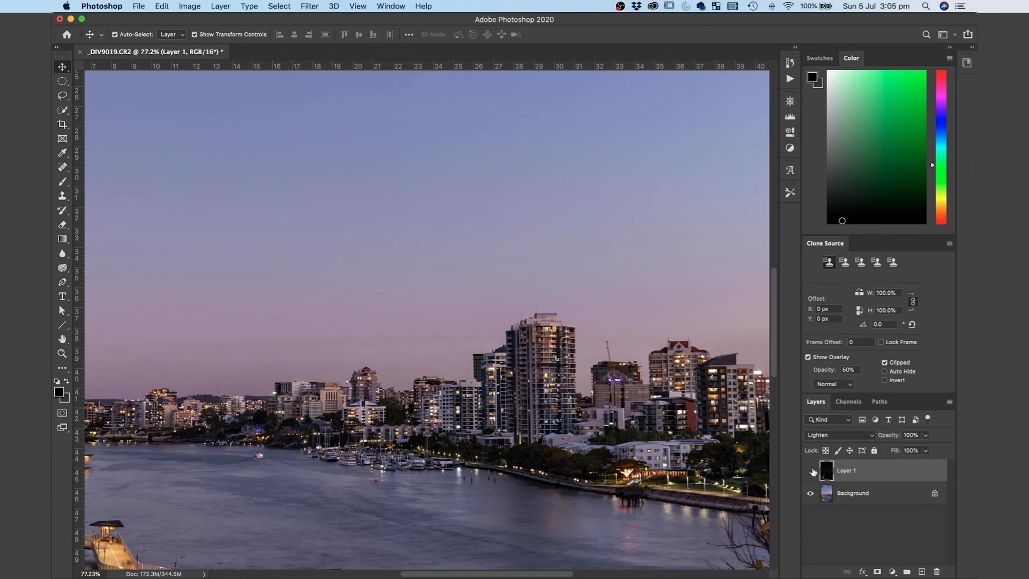
pyautogui.click(812, 471)
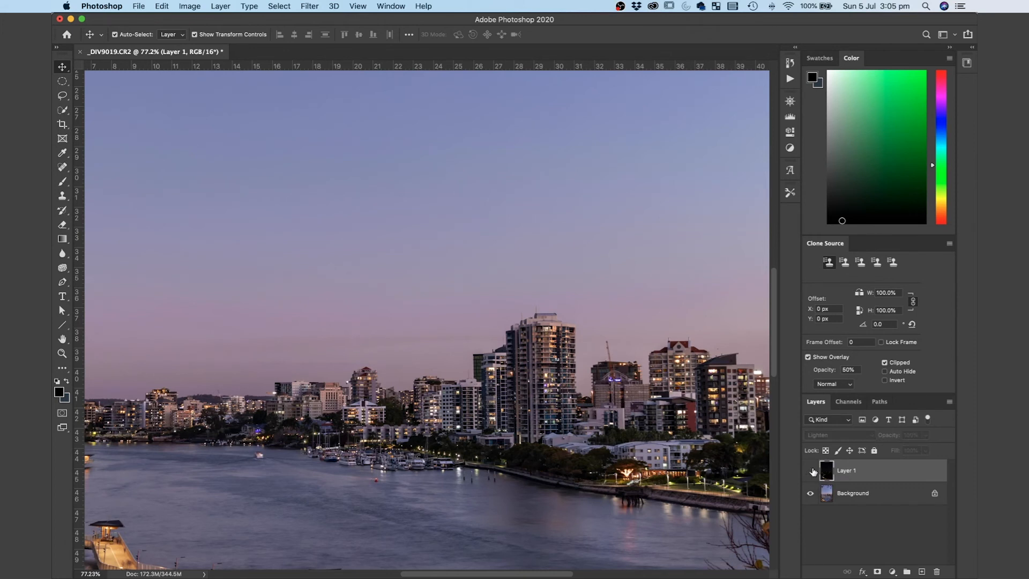
pyautogui.click(812, 471)
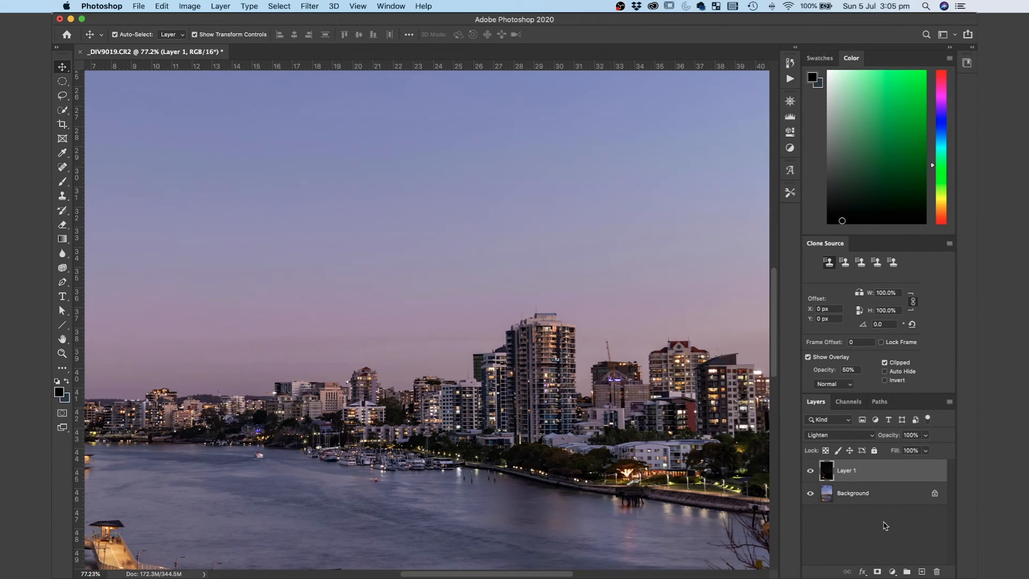
# Make white the foreground and black the background colour, and add a black layer mask to the night layer
pyautogui.press('x')
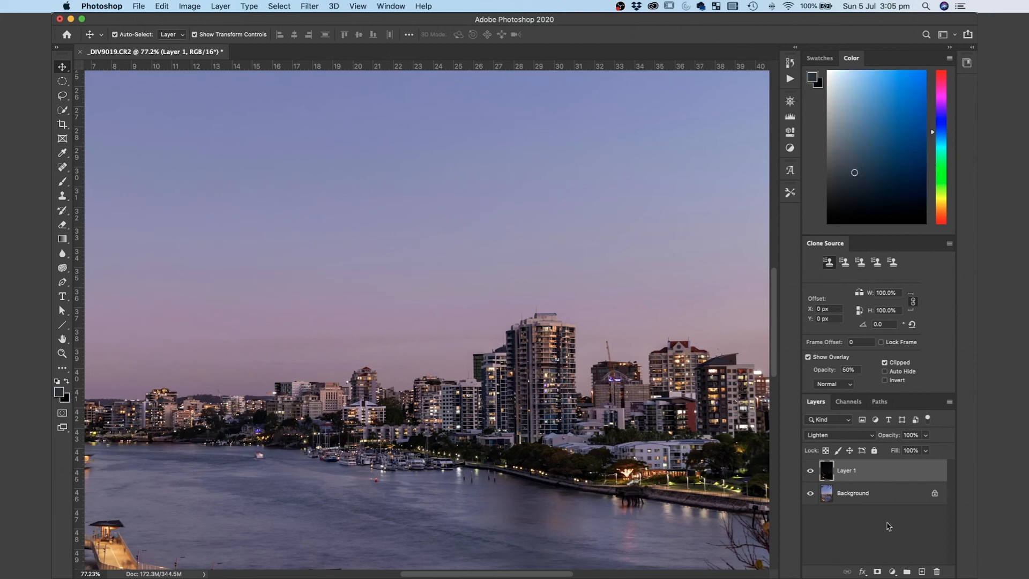
pyautogui.press('d')
pyautogui.press('x')
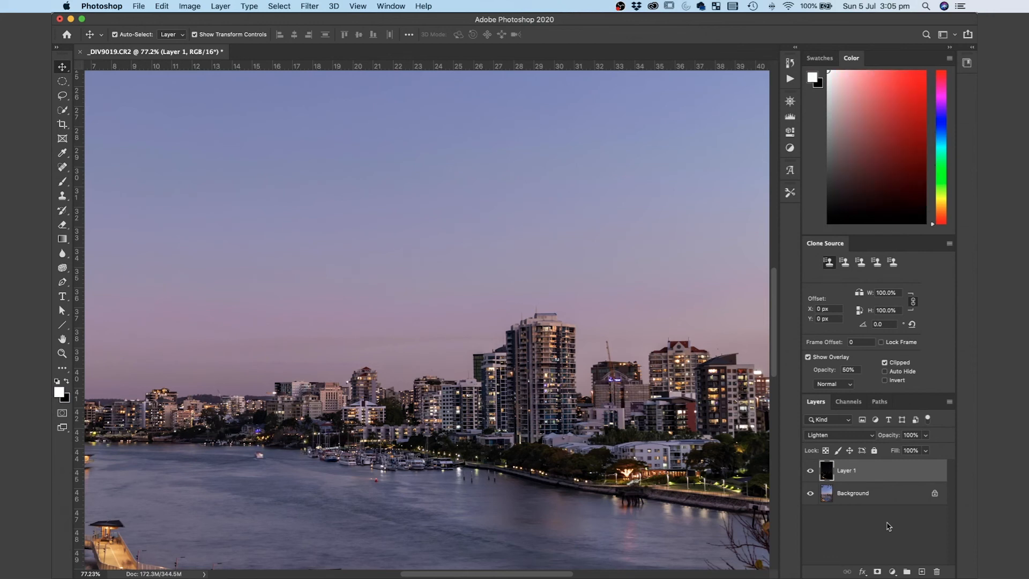
pyautogui.click(876, 572)
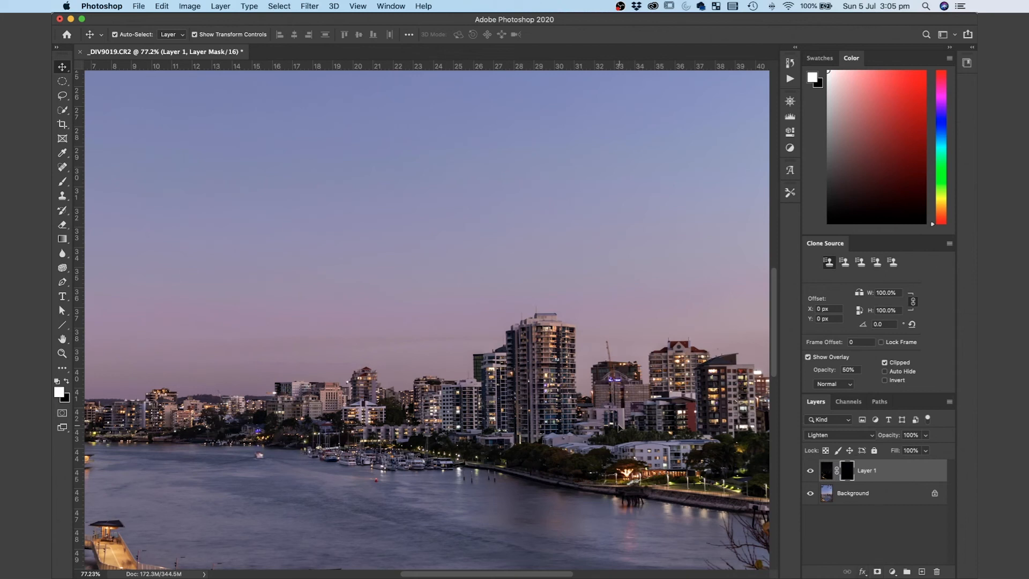
# Brush white on the night layer's mask over the city skyline, the pier and the lit building to reveal their lights
pyautogui.press('b')
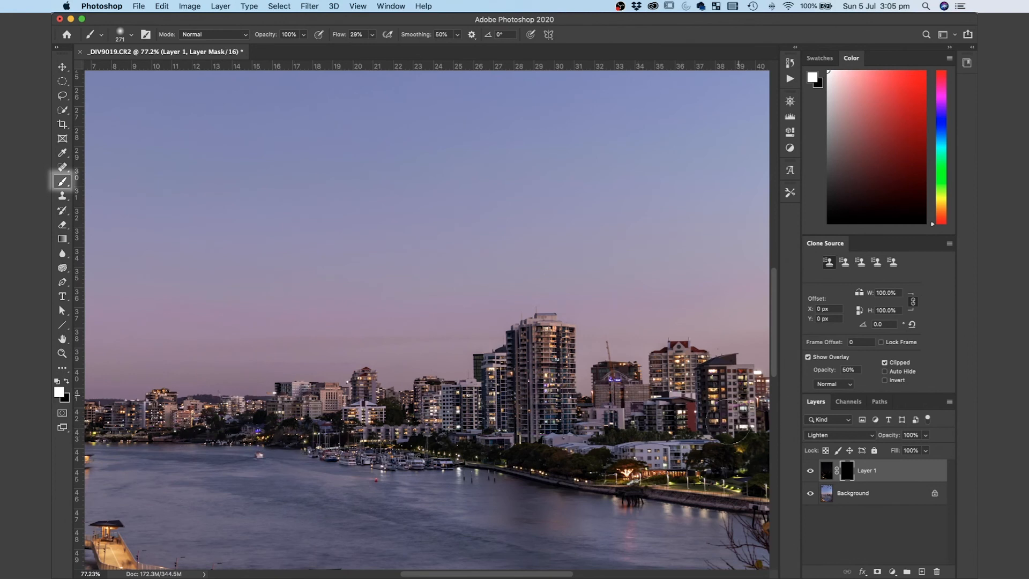
pyautogui.press('super+0')
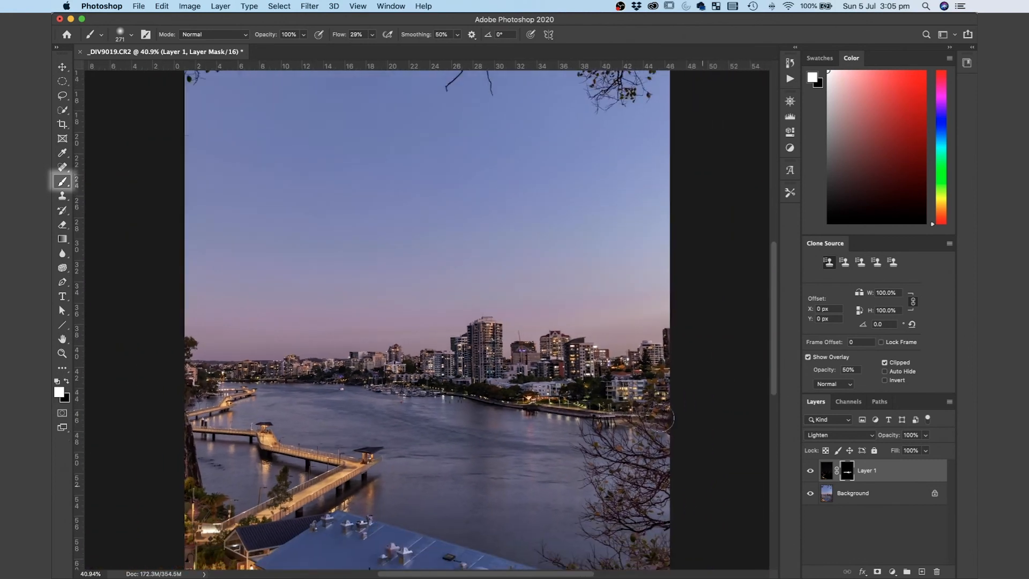
pyautogui.scroll(-3, 426, 561)
pyautogui.scroll(-5, 423, 562)
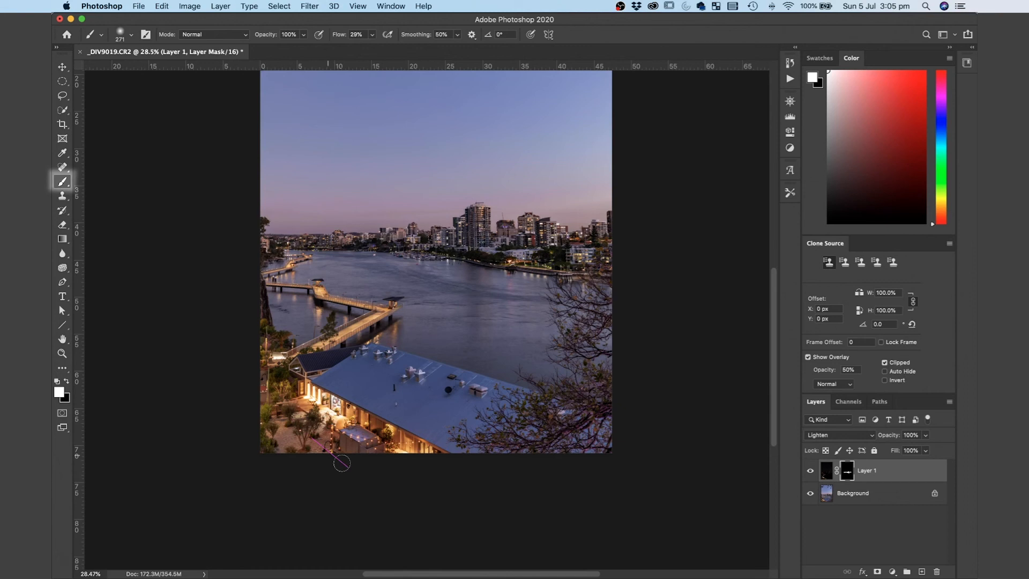
pyautogui.scroll(-2, 341, 463)
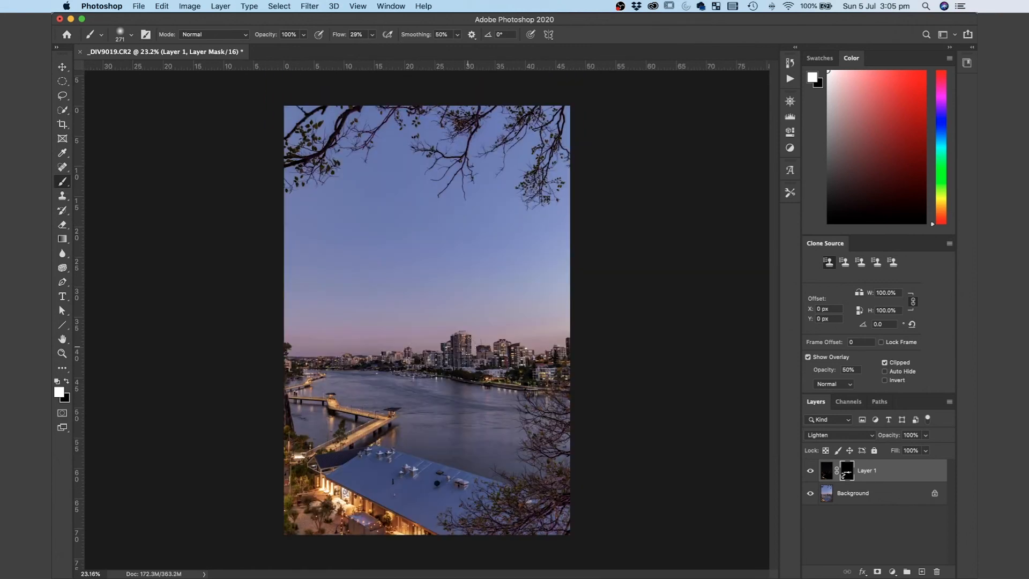
# Save the blended document and switch back to Lightroom Classic
pyautogui.click(138, 6)
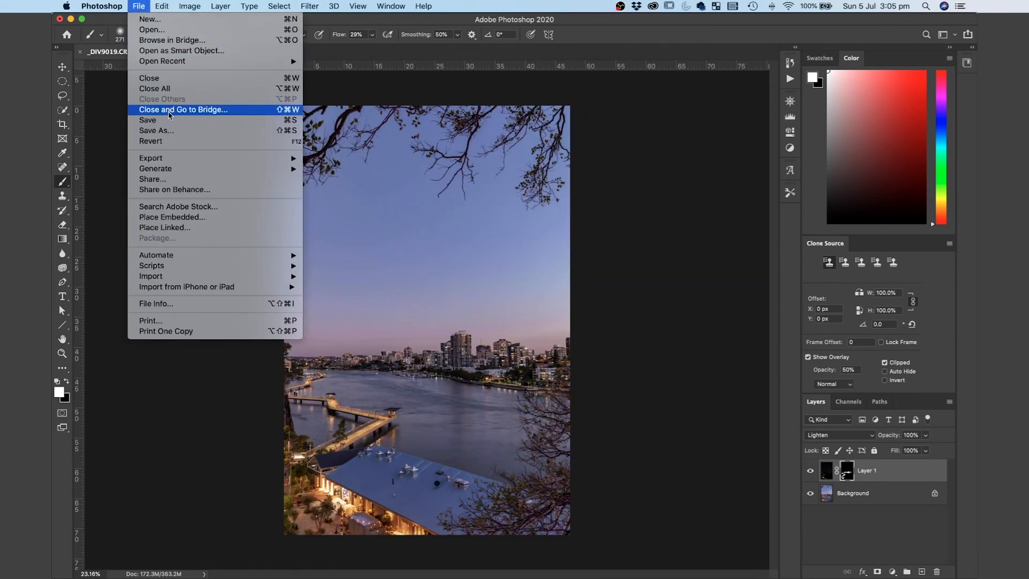
pyautogui.click(167, 121)
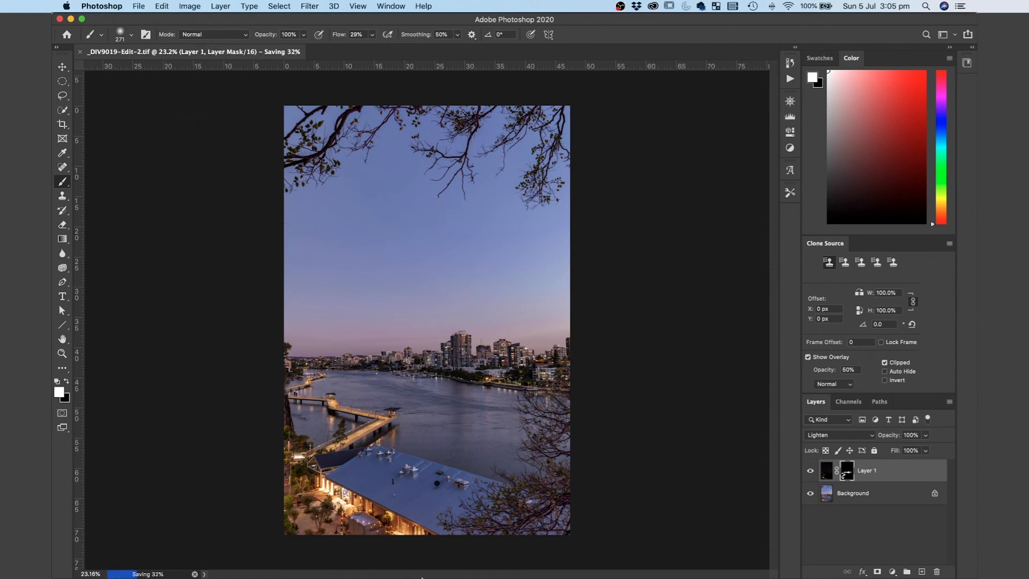
pyautogui.click(385, 553)
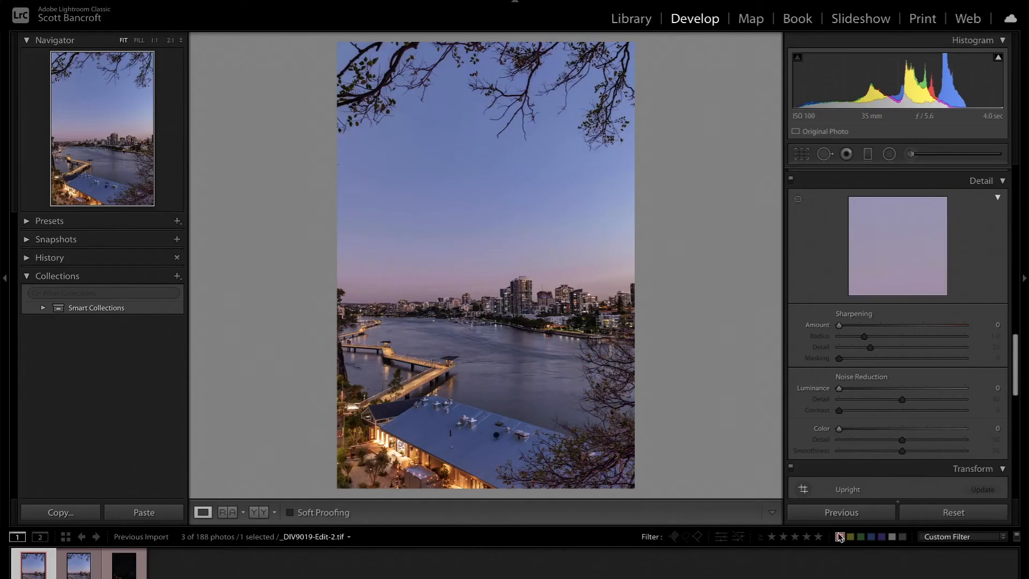
pyautogui.click(839, 536)
# Apply a post-crop vignette to the blended photo with Amount -57 and Feather 78
pyautogui.scroll(-5, 857, 317)
pyautogui.scroll(-8, 857, 317)
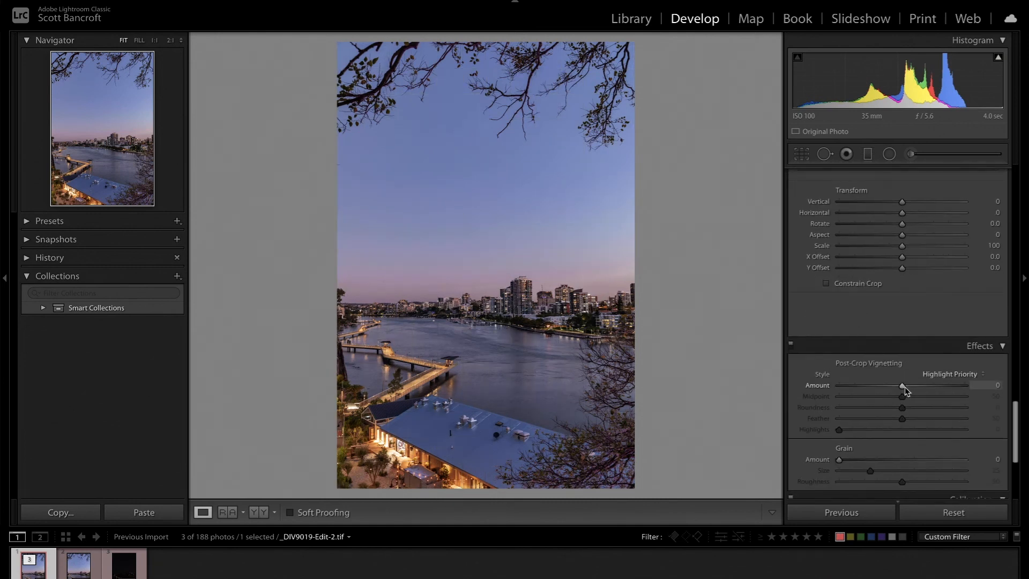
pyautogui.moveTo(903, 387); pyautogui.dragTo(936, 417)
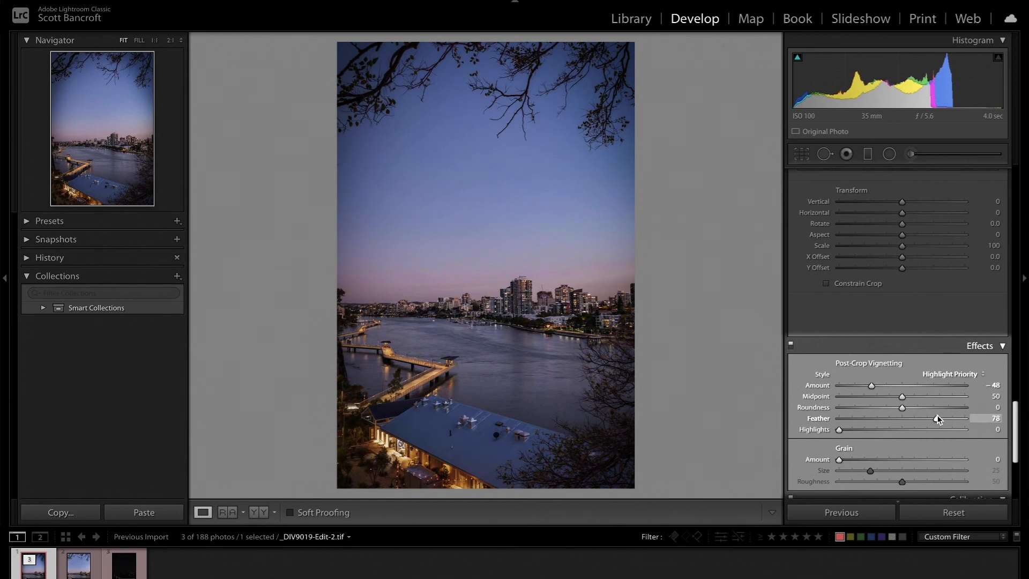
pyautogui.moveTo(871, 385); pyautogui.dragTo(866, 387)
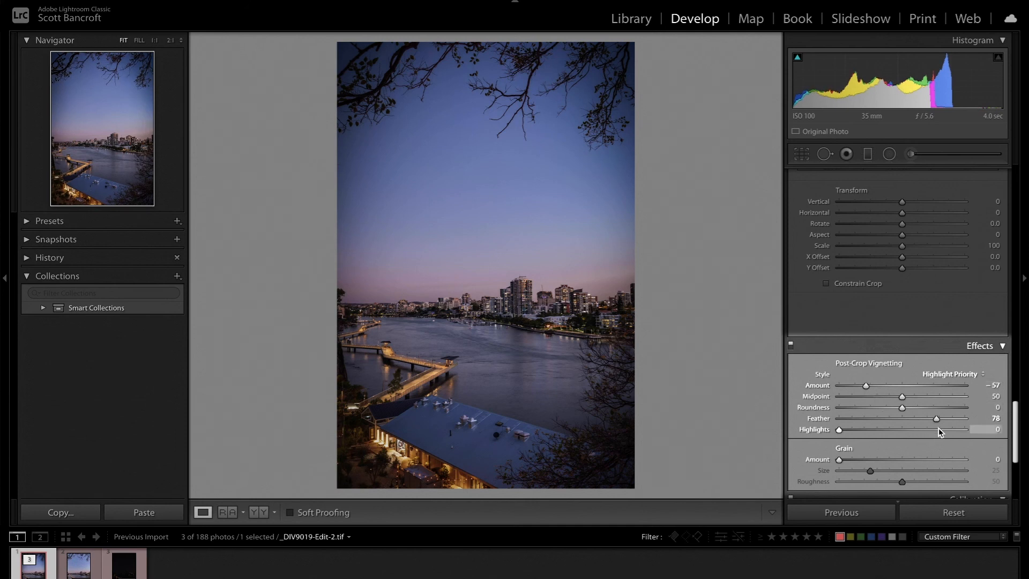